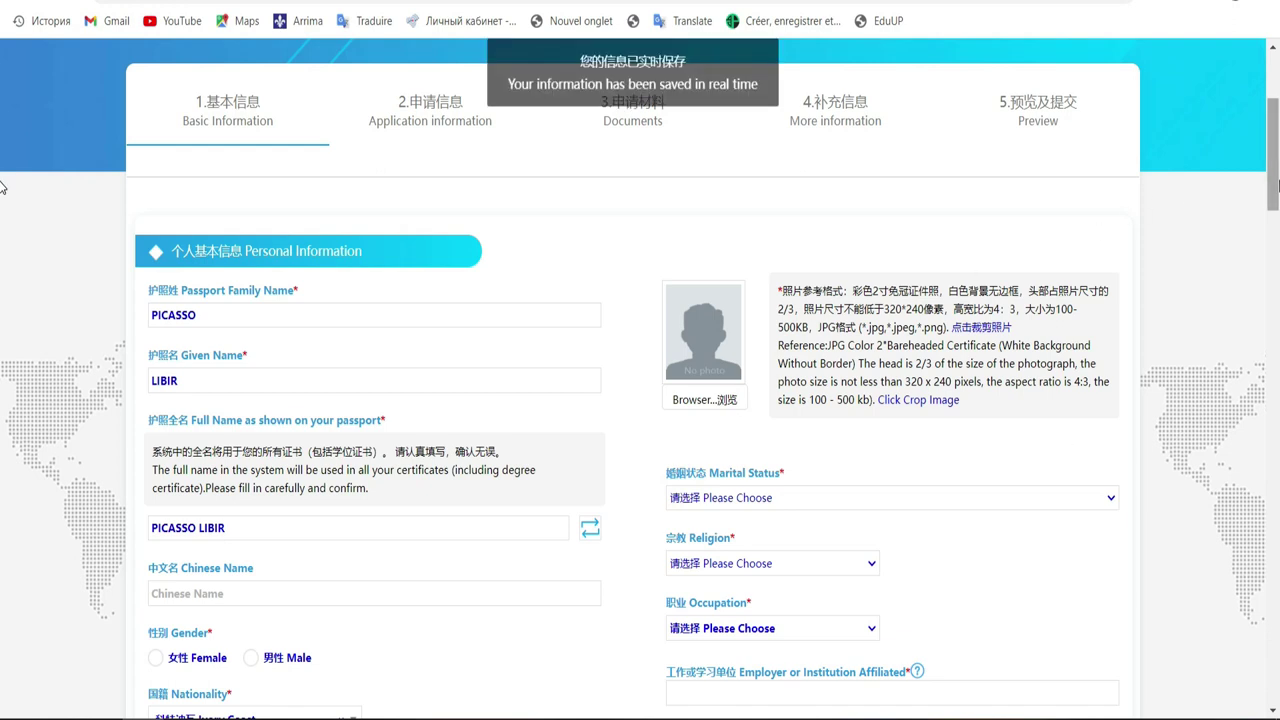
Step: Select the passport family name text and scroll through the personal details section
scroll(0, 187, down, 3)
scroll(0, 185, up, 4)
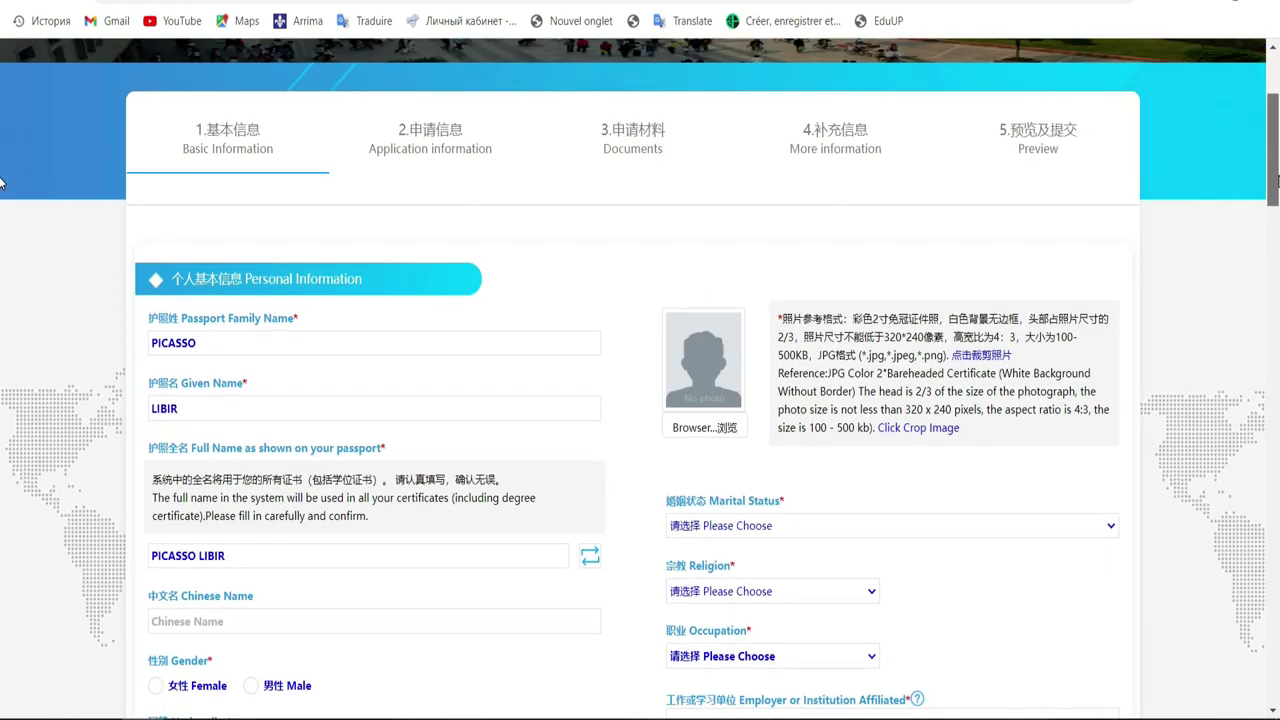
scroll(0, 183, down, 2)
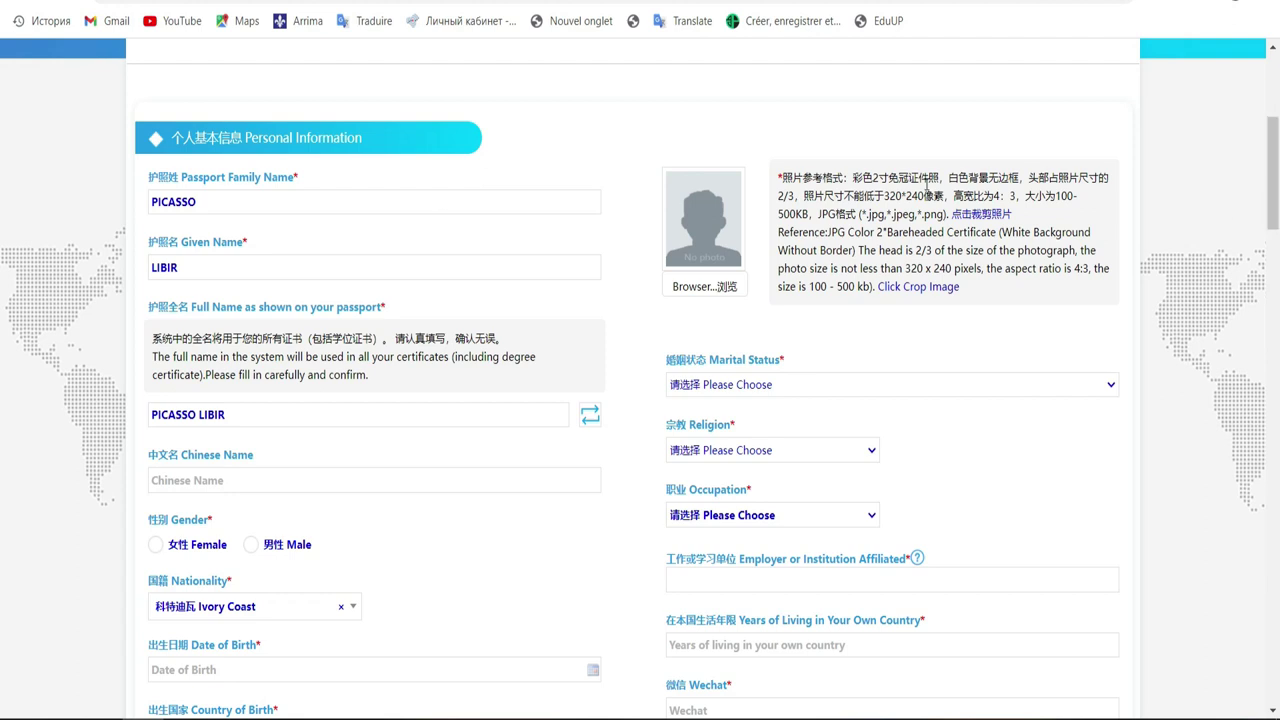
click(198, 203)
double_click(186, 202)
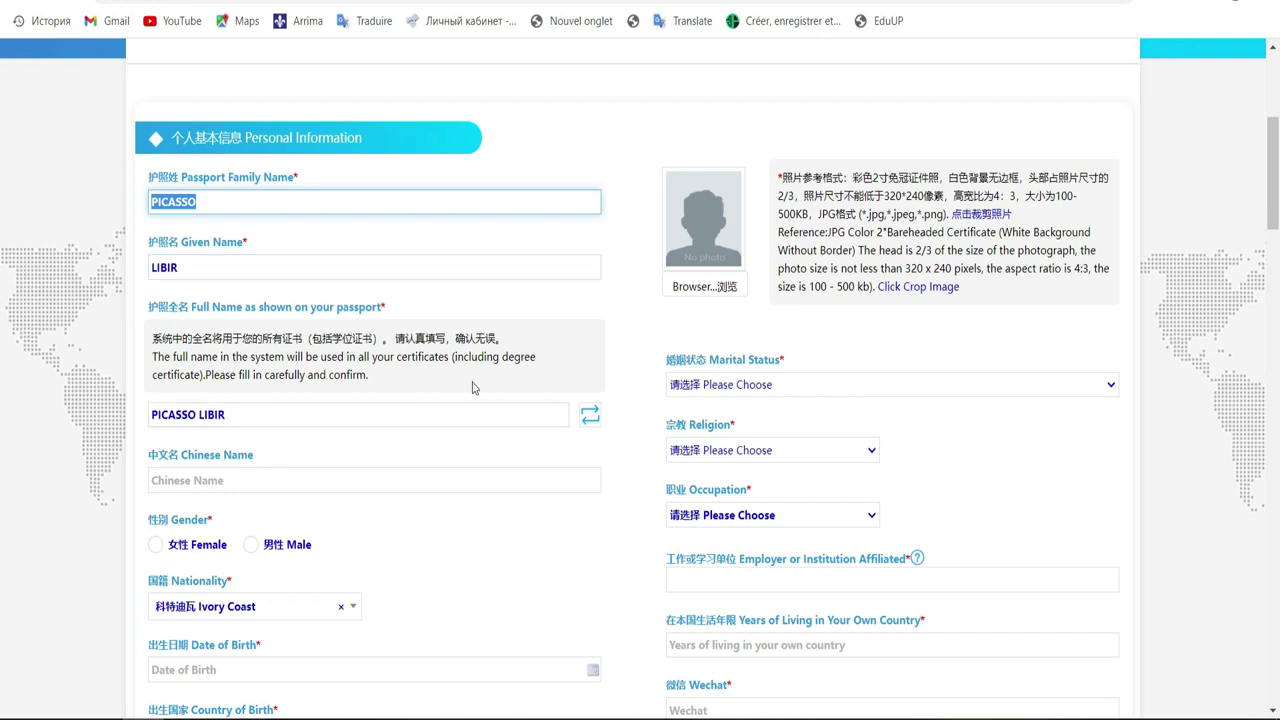
drag(1274, 218, 1274, 188)
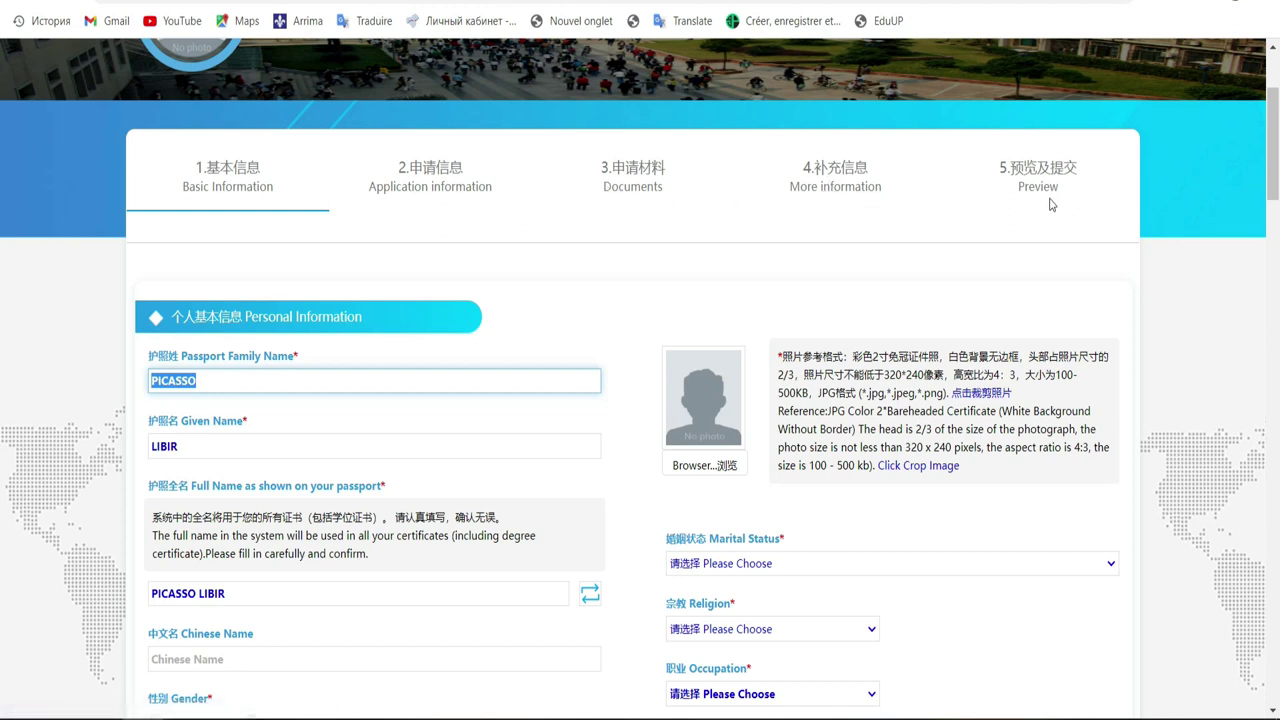
scroll(2, 145, down, 5)
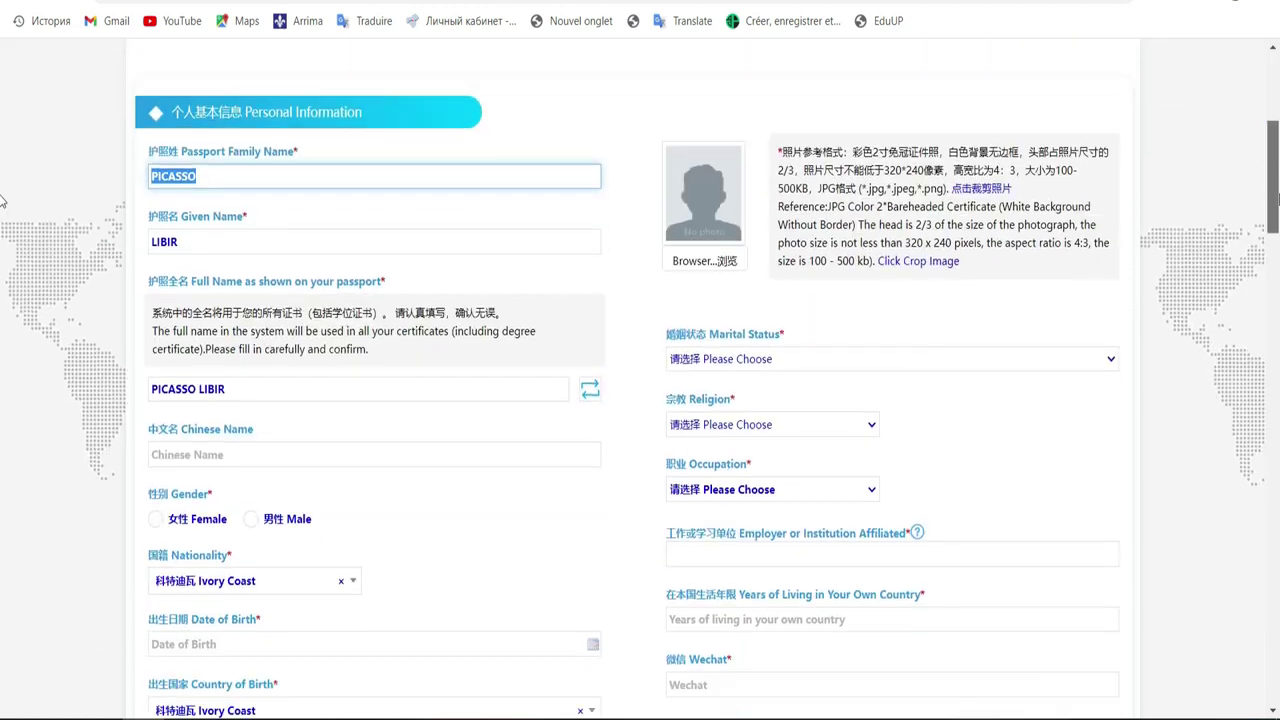
scroll(2, 230, up, 3)
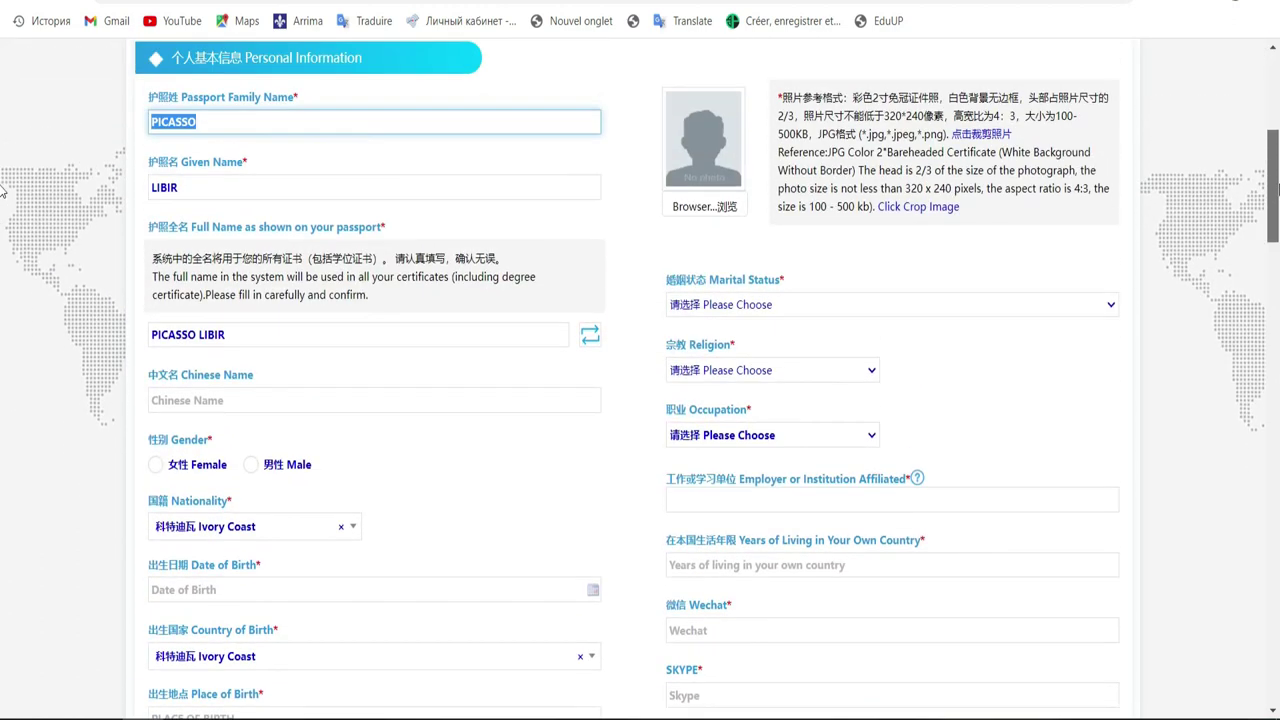
scroll(2, 200, down, 1)
scroll(2, 200, down, 2)
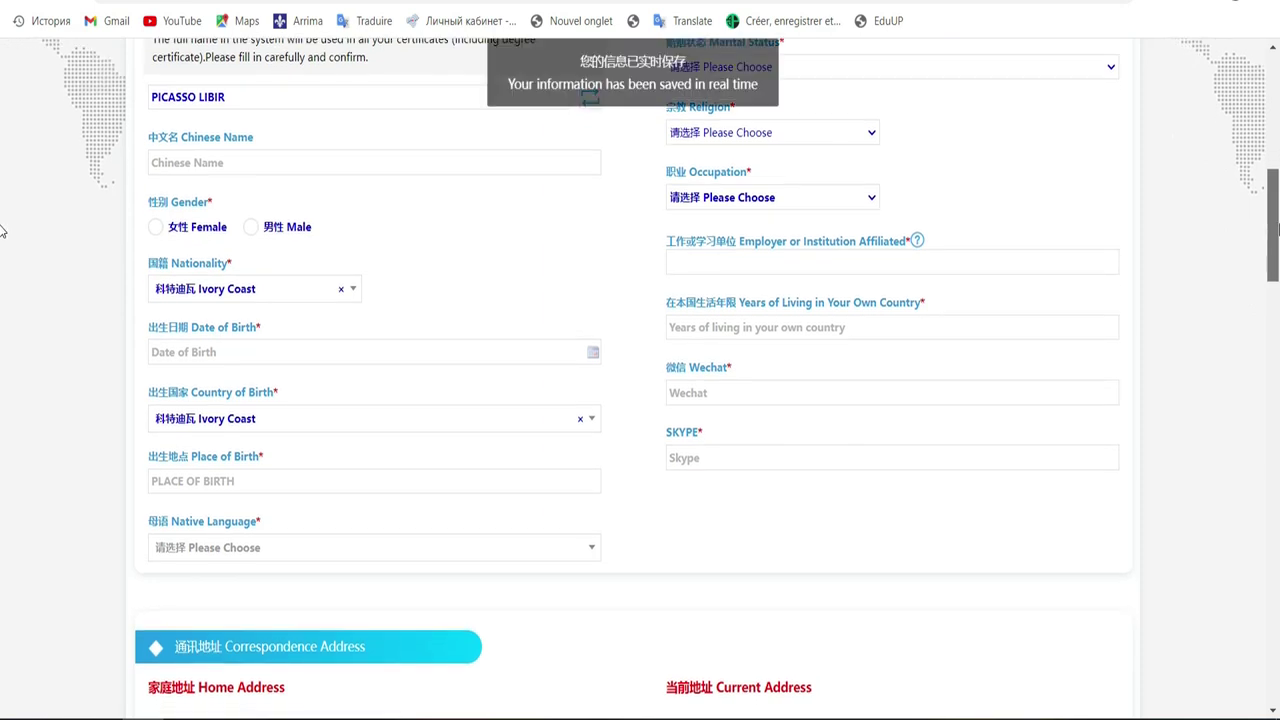
scroll(2, 225, up, 1)
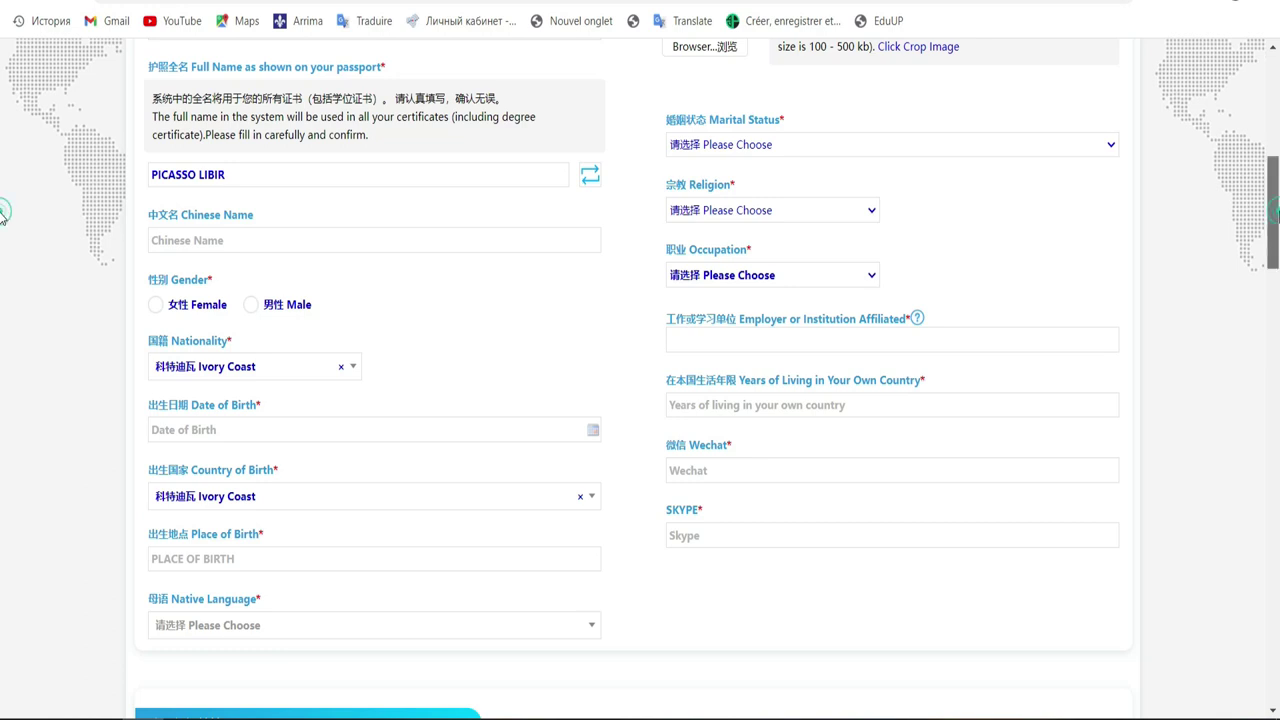
scroll(2, 205, up, 2)
scroll(2, 198, down, 1)
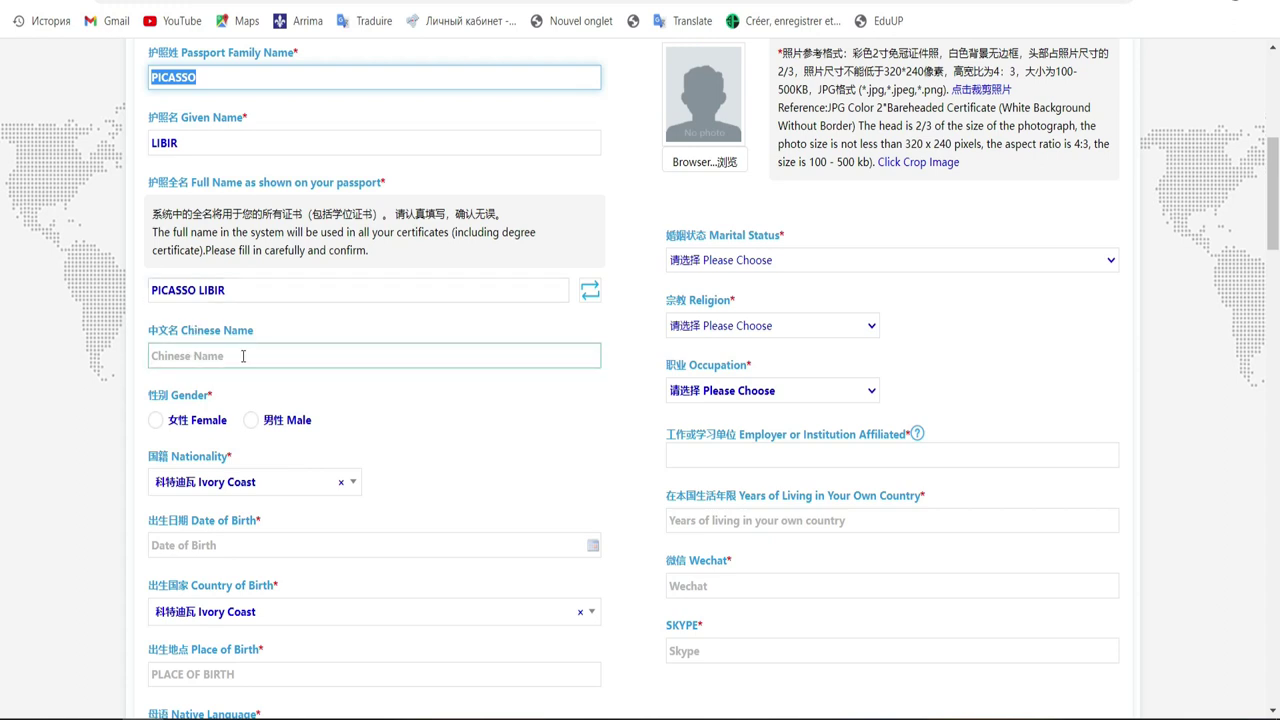
click(251, 421)
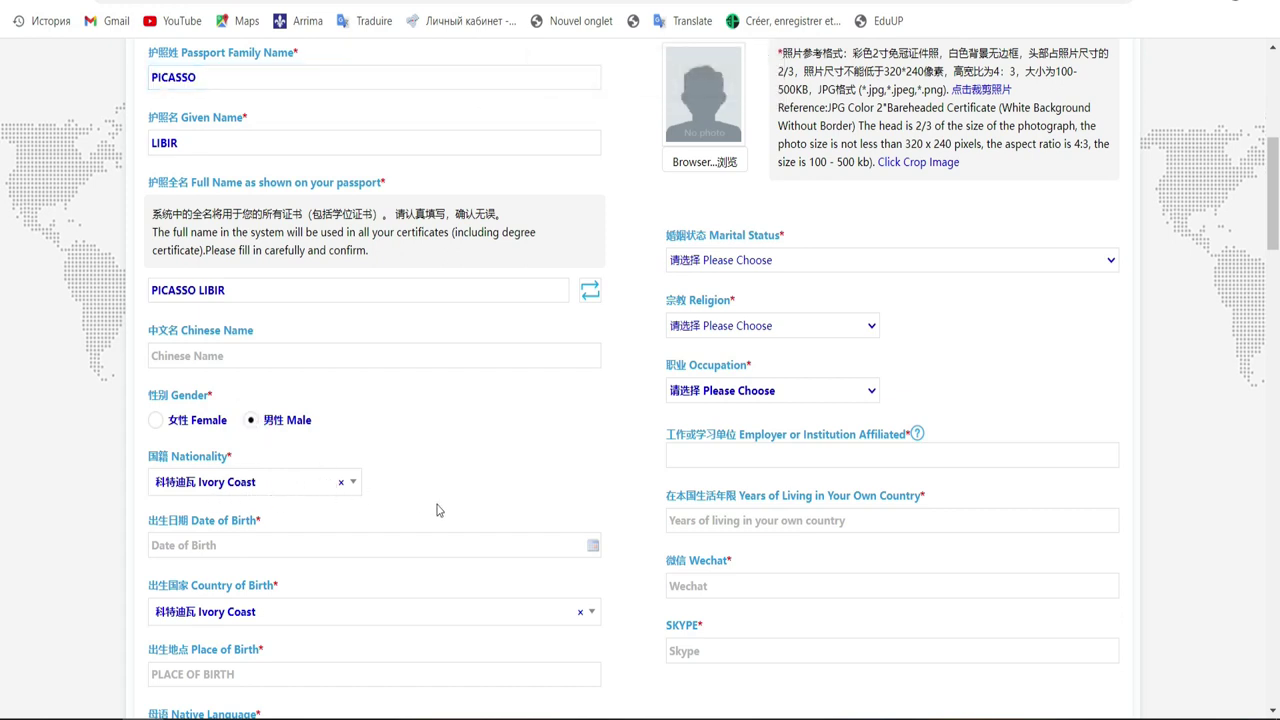
click(456, 548)
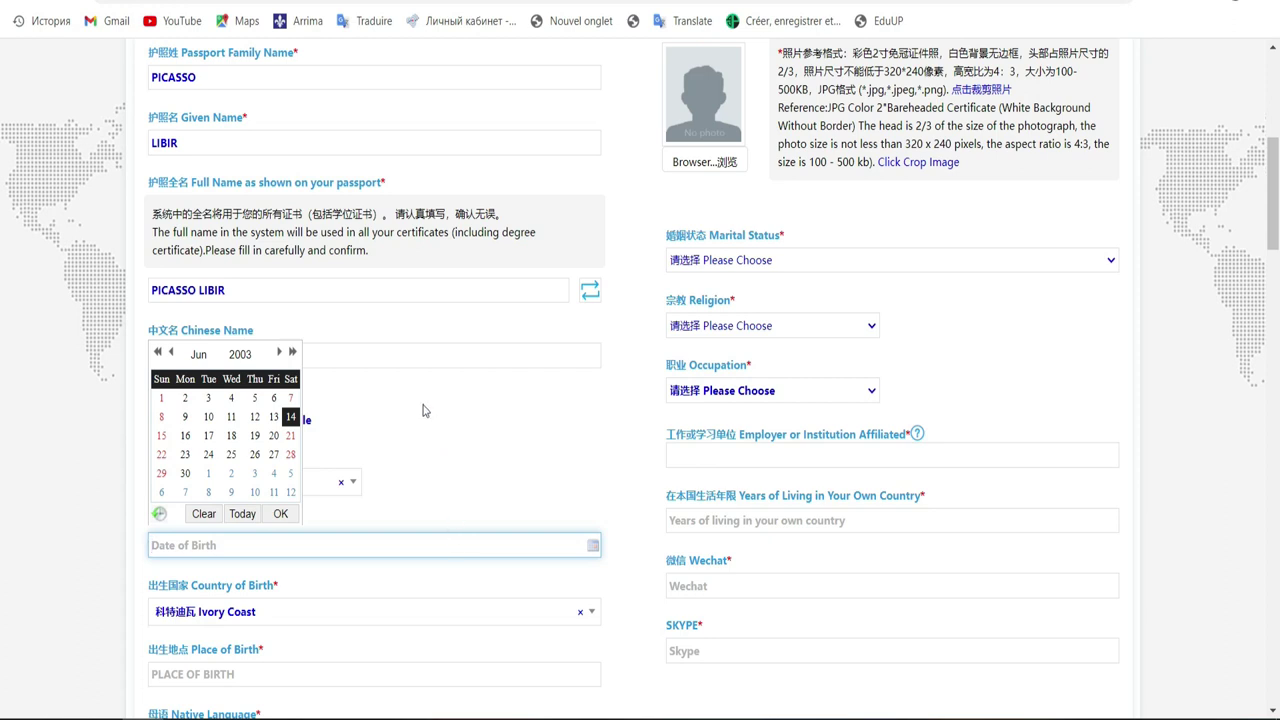
click(281, 352)
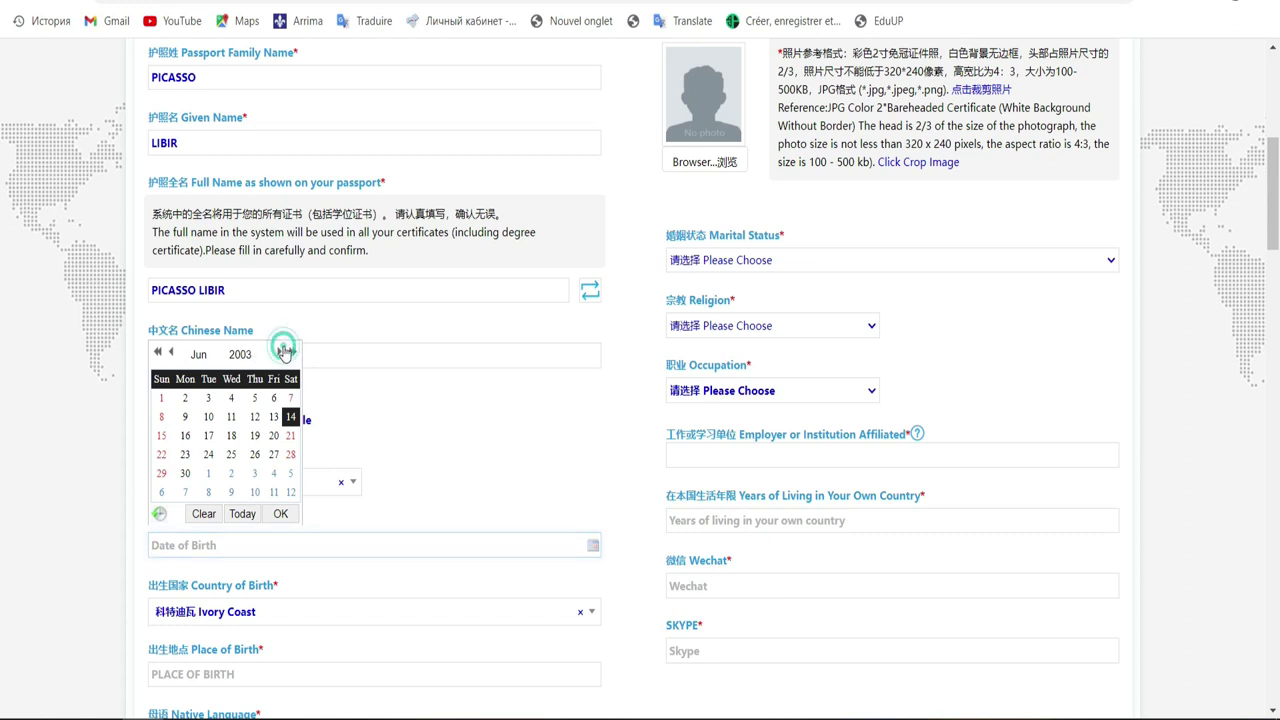
click(240, 355)
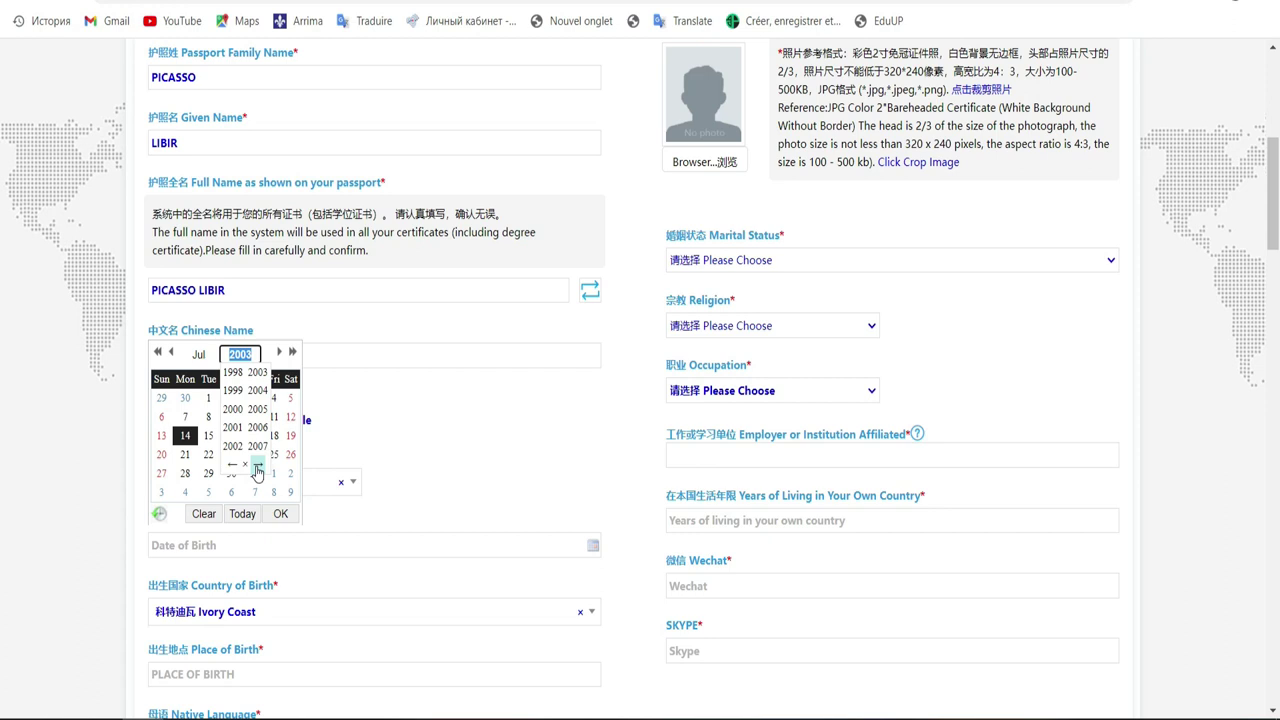
click(258, 466)
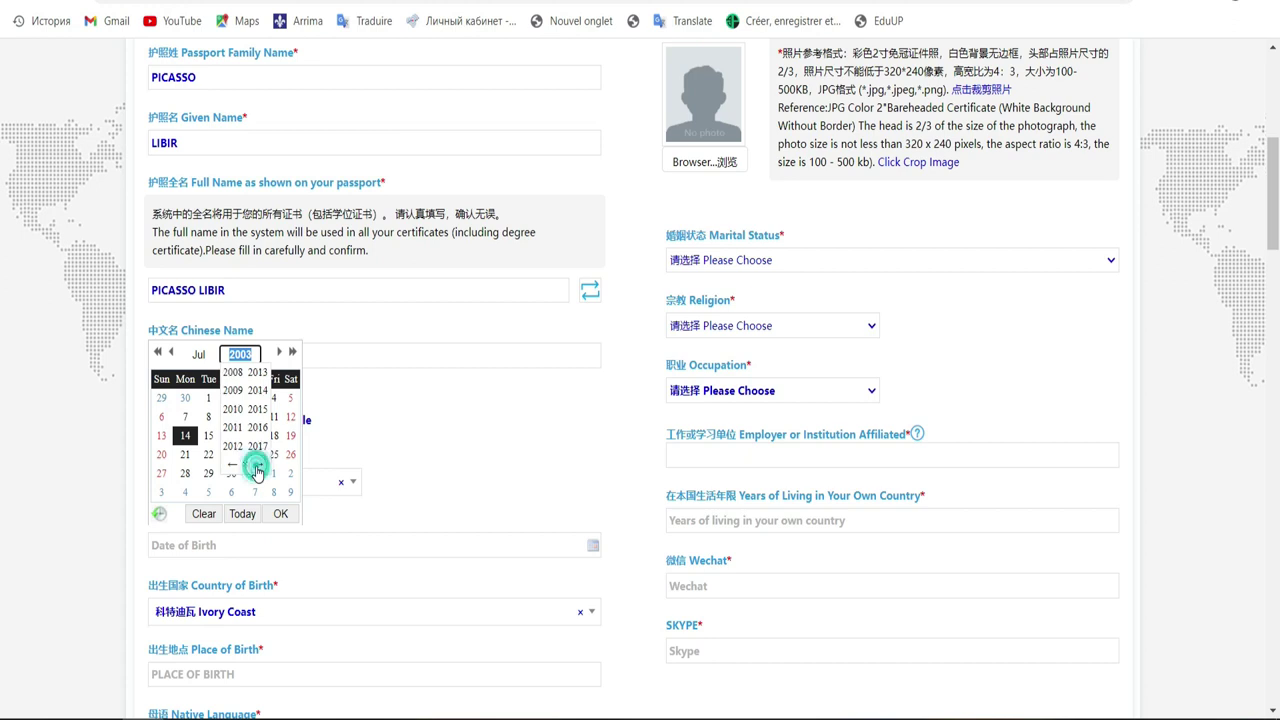
double_click(231, 465)
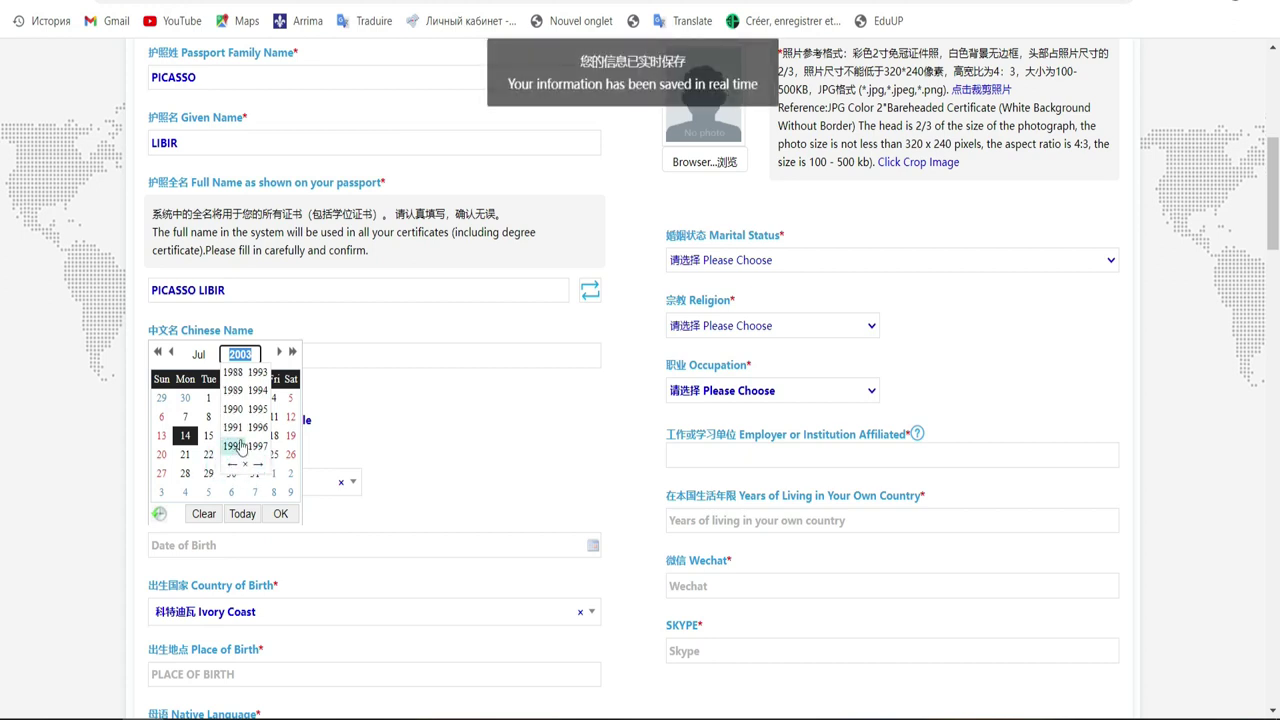
click(259, 466)
click(263, 393)
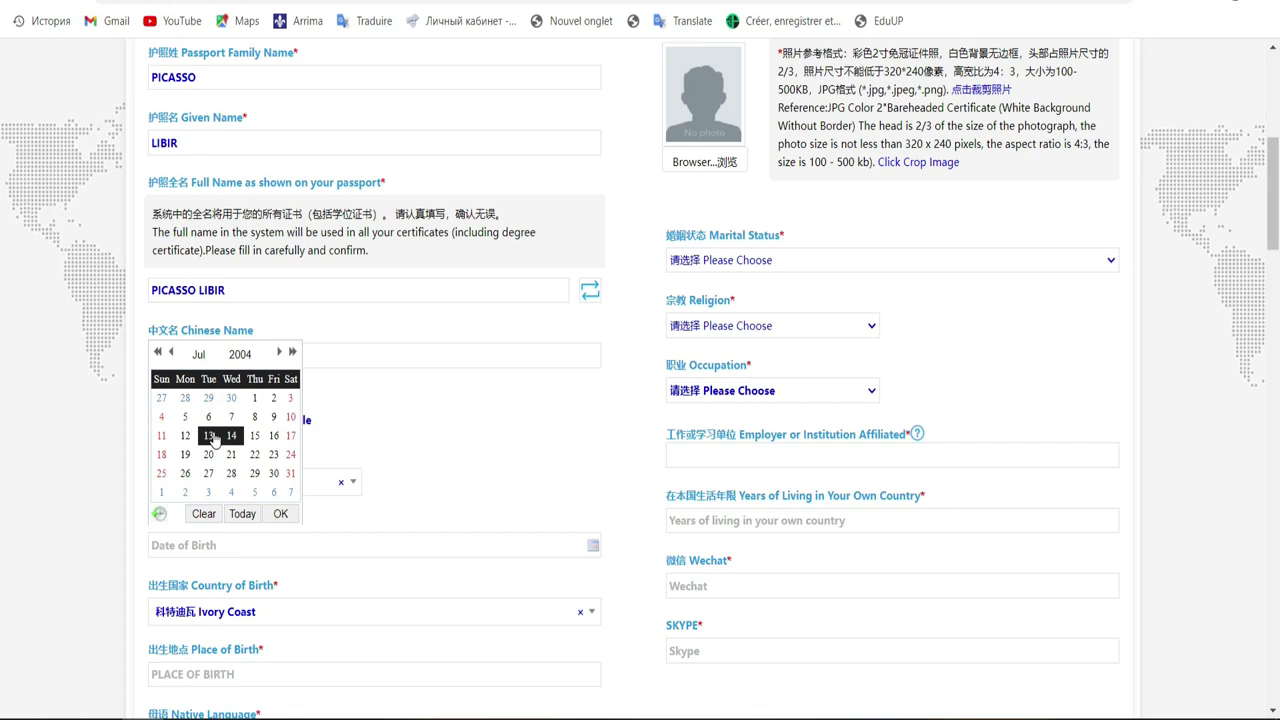
click(212, 436)
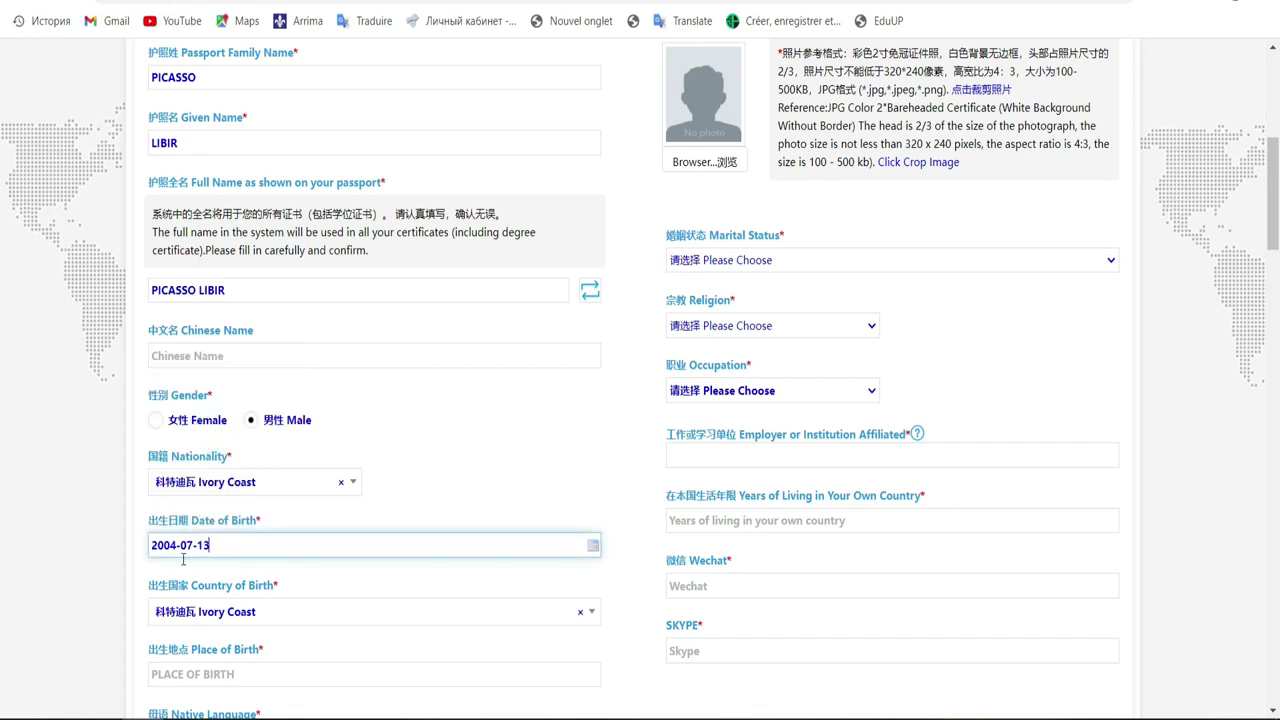
click(757, 453)
Step: Enter ABIDJAN as the place of birth
scroll(2, 282, down, 3)
scroll(2, 282, down, 1)
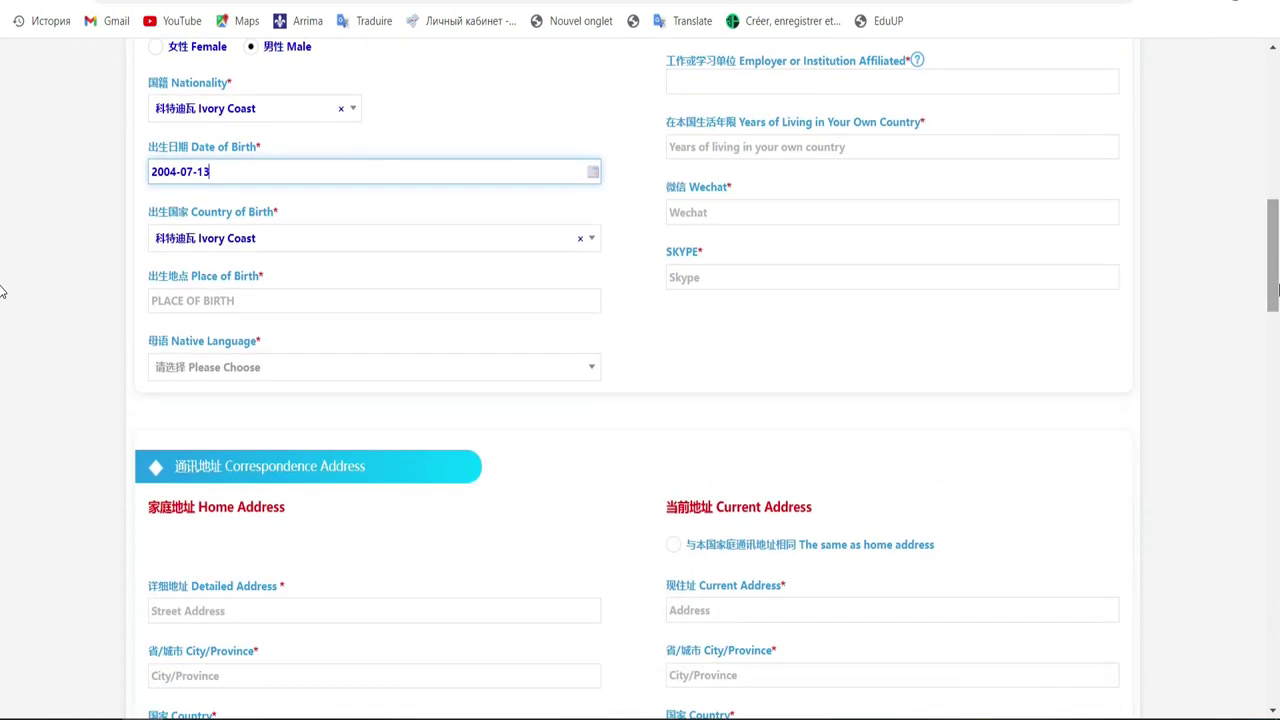
click(256, 308)
click(256, 308)
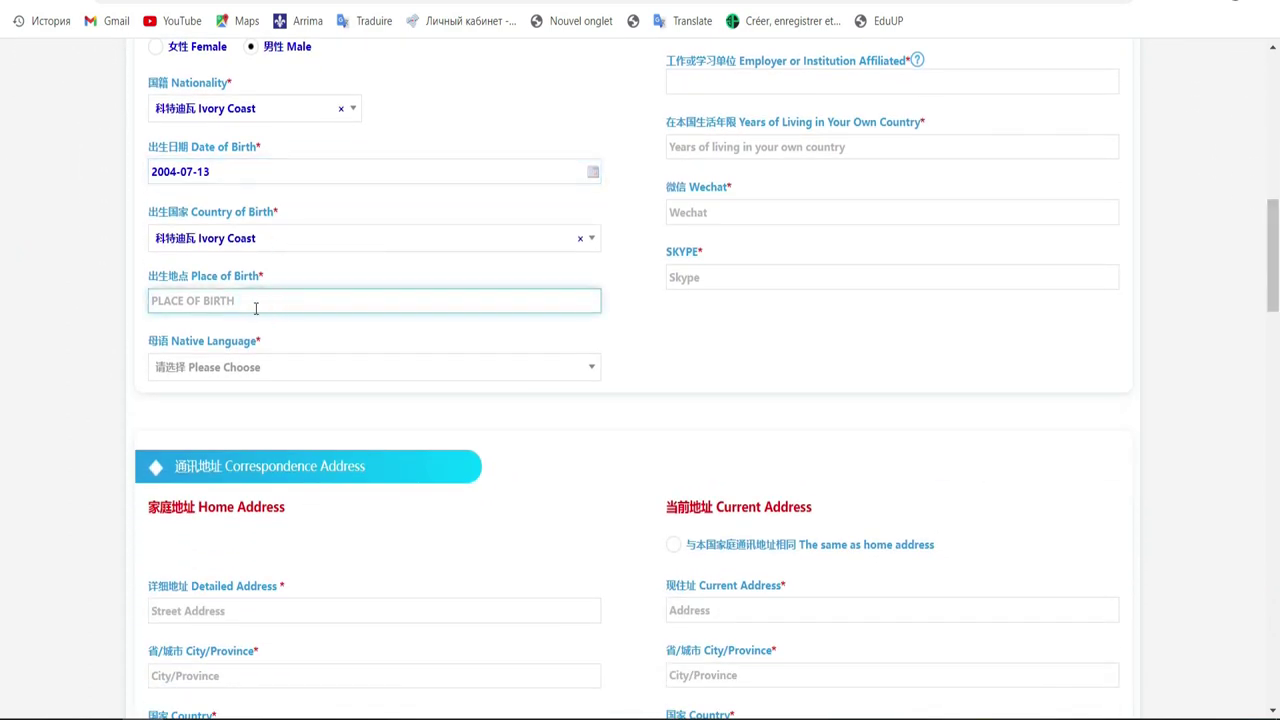
text(ABIDJAN)
Step: Set the native language to French, searching the list with 'f'
click(342, 376)
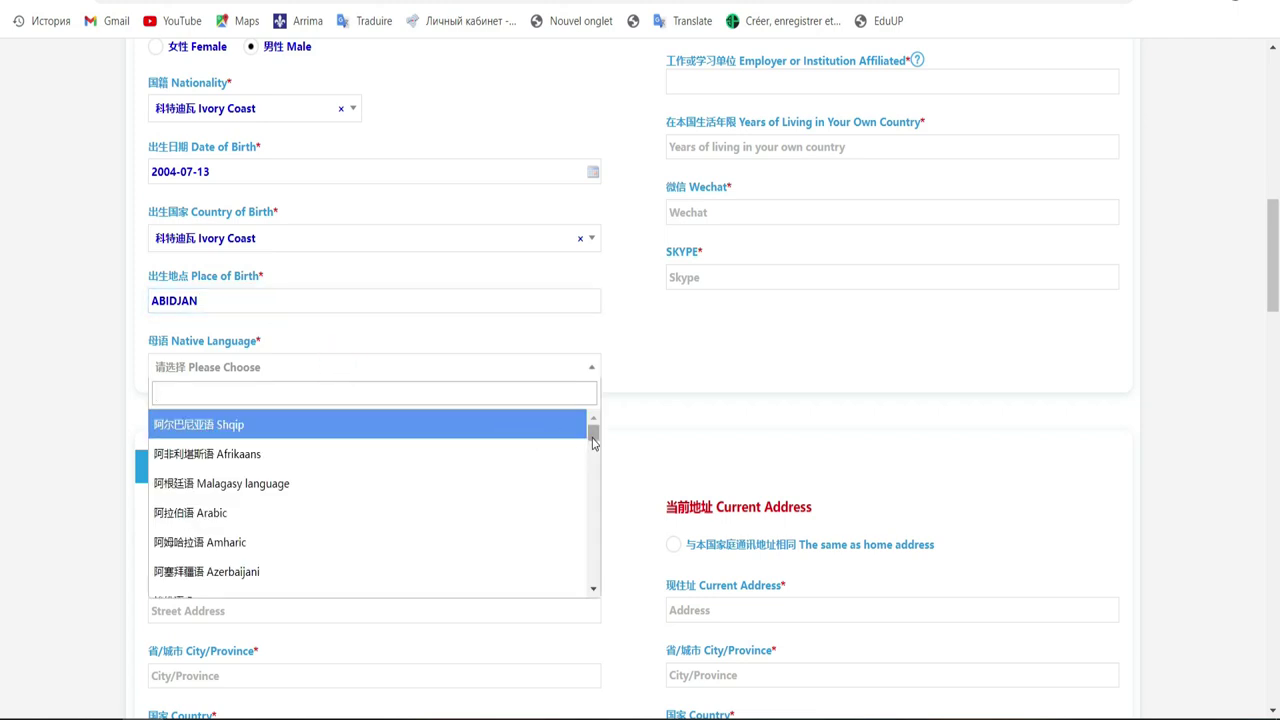
text(f)
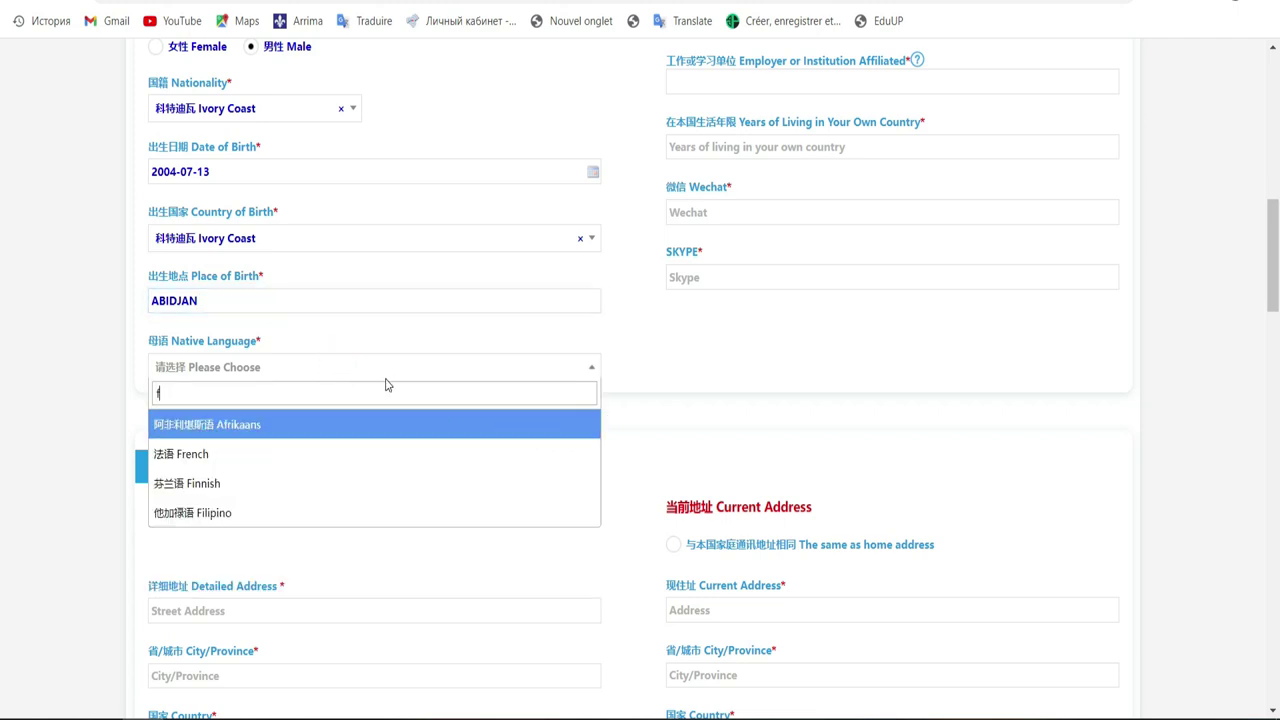
click(253, 456)
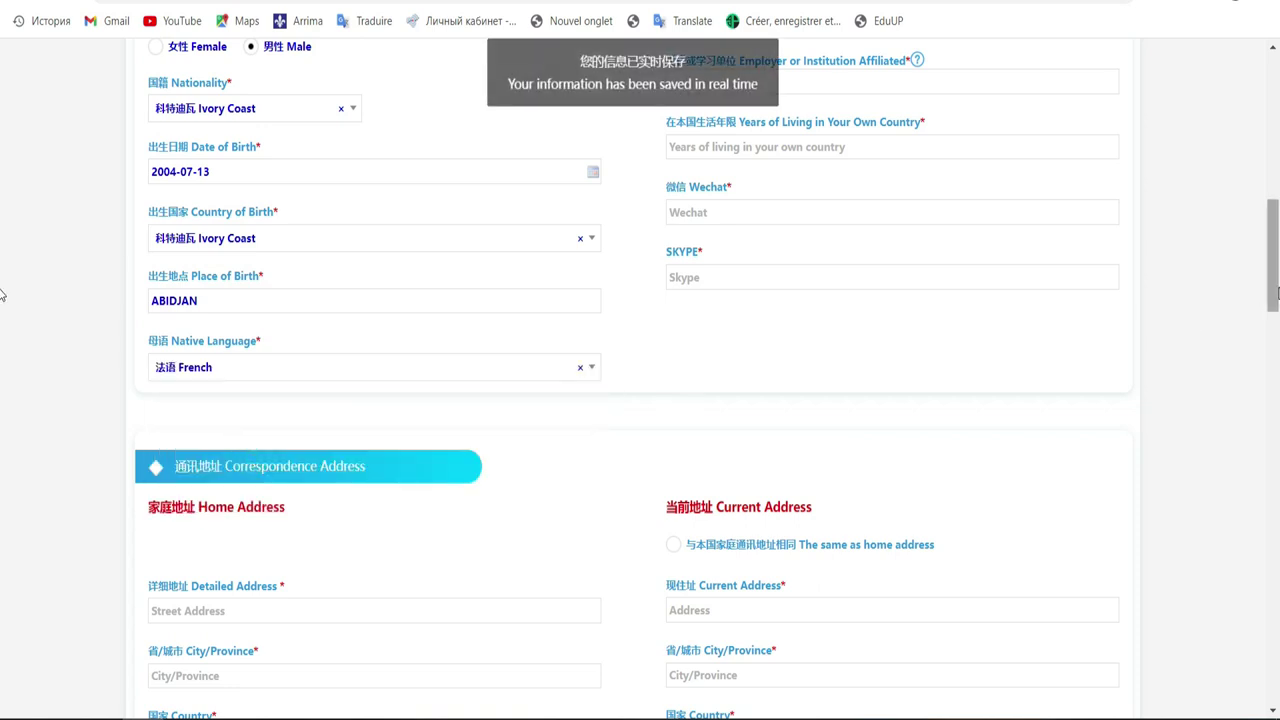
drag(1274, 300, 1272, 226)
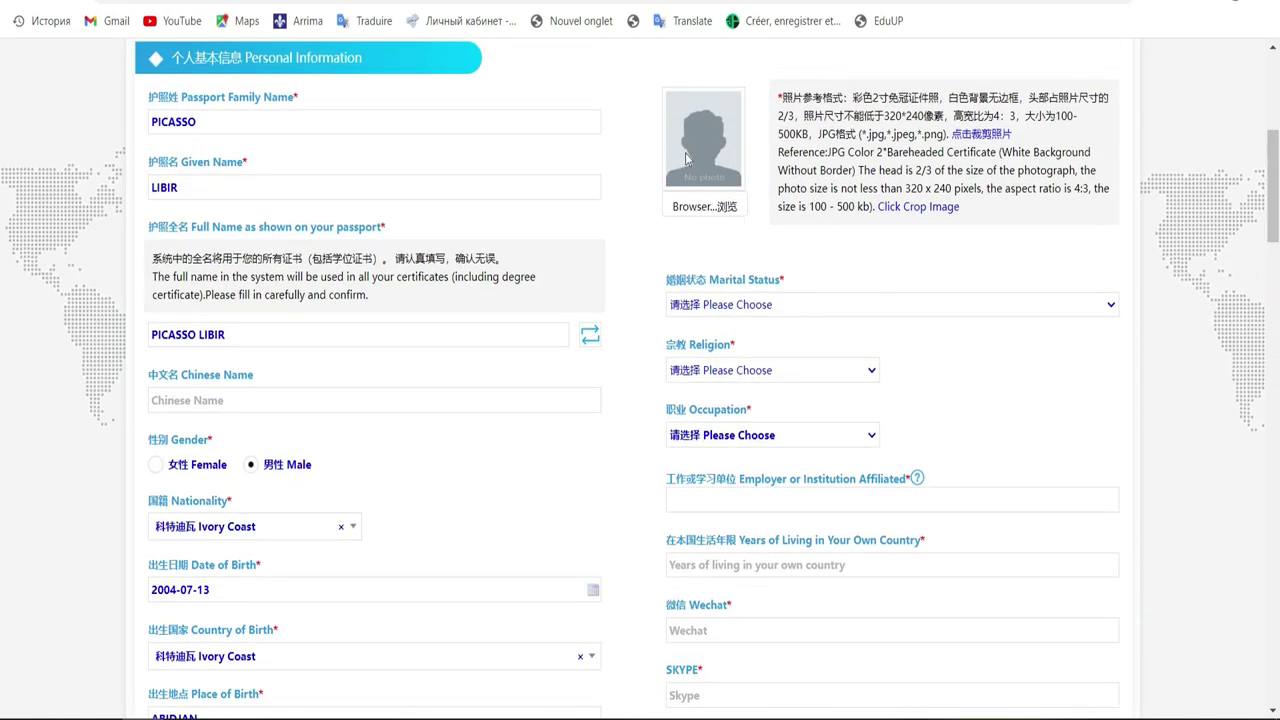
Step: Set marital status to 未婚 Single, religion to 基督教 Christian, and occupation to Student
click(750, 308)
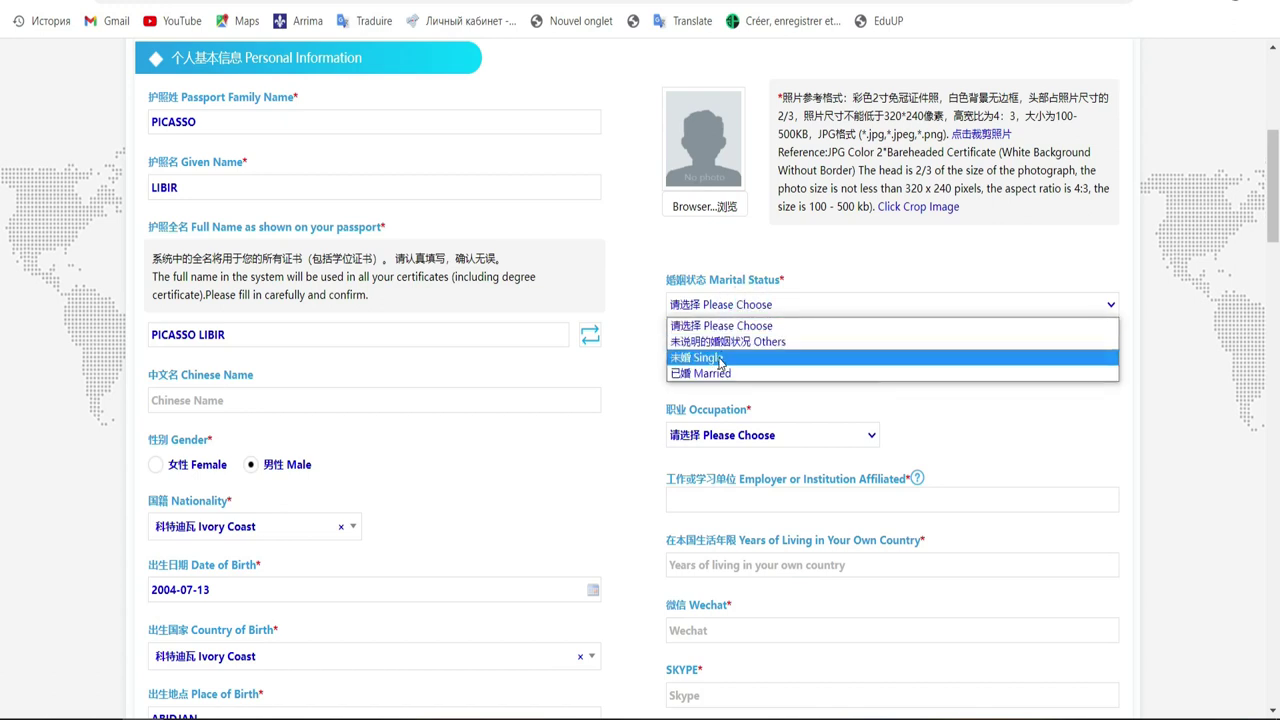
click(719, 359)
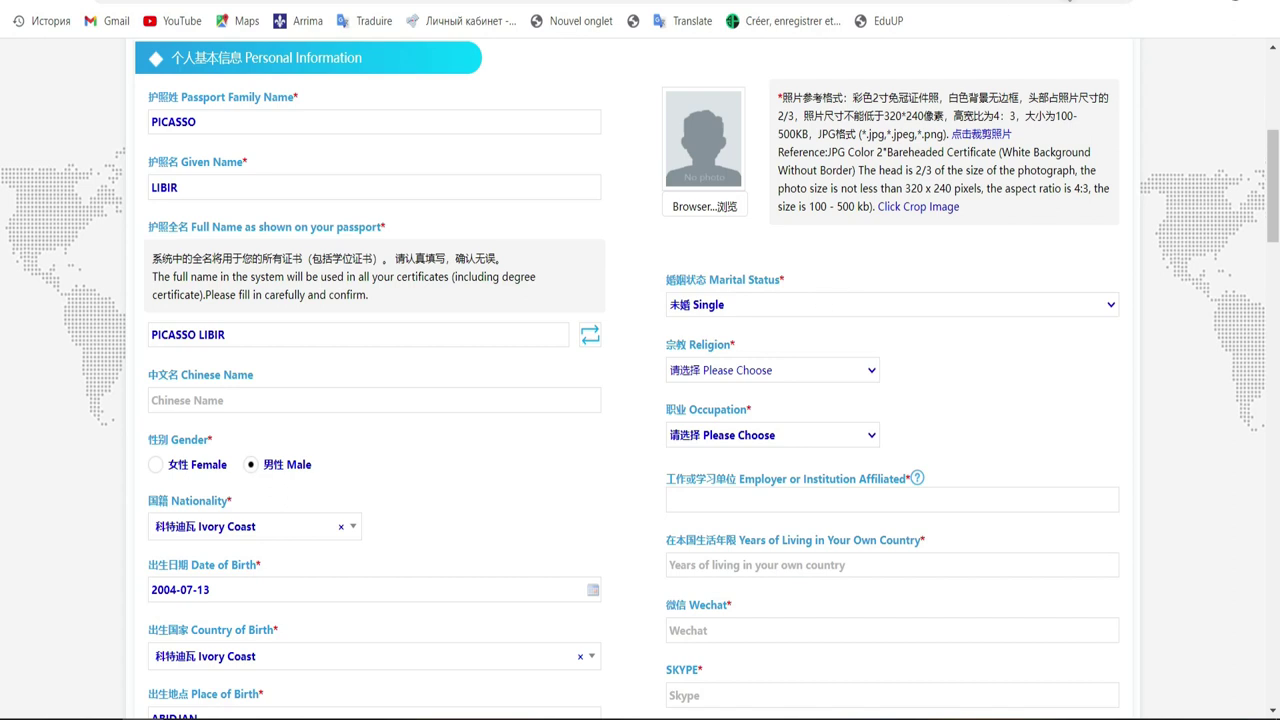
click(828, 368)
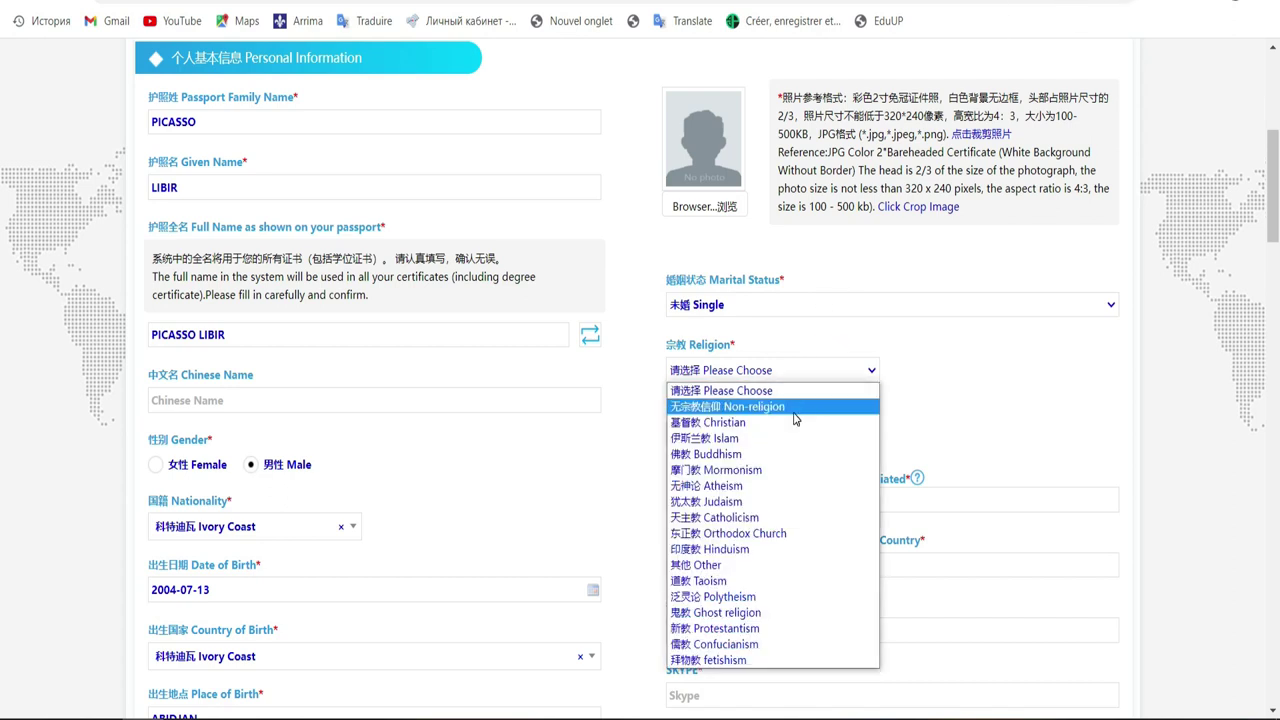
click(794, 421)
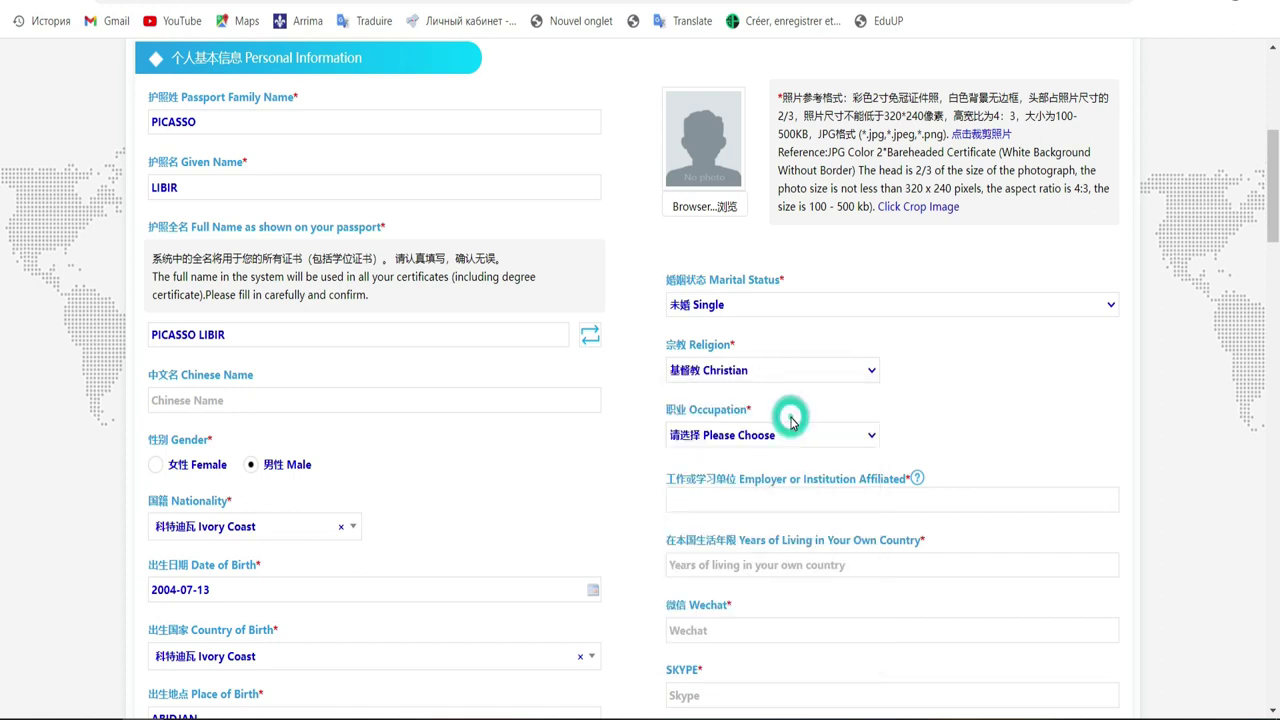
click(824, 370)
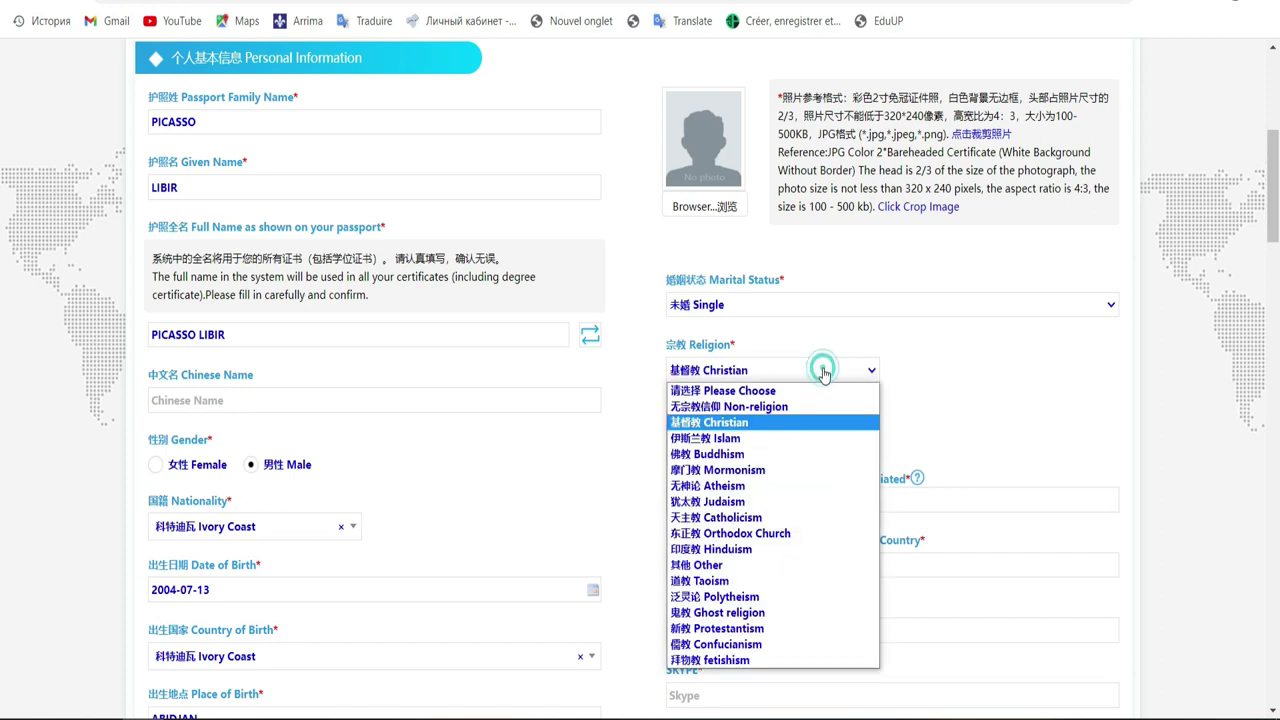
click(741, 427)
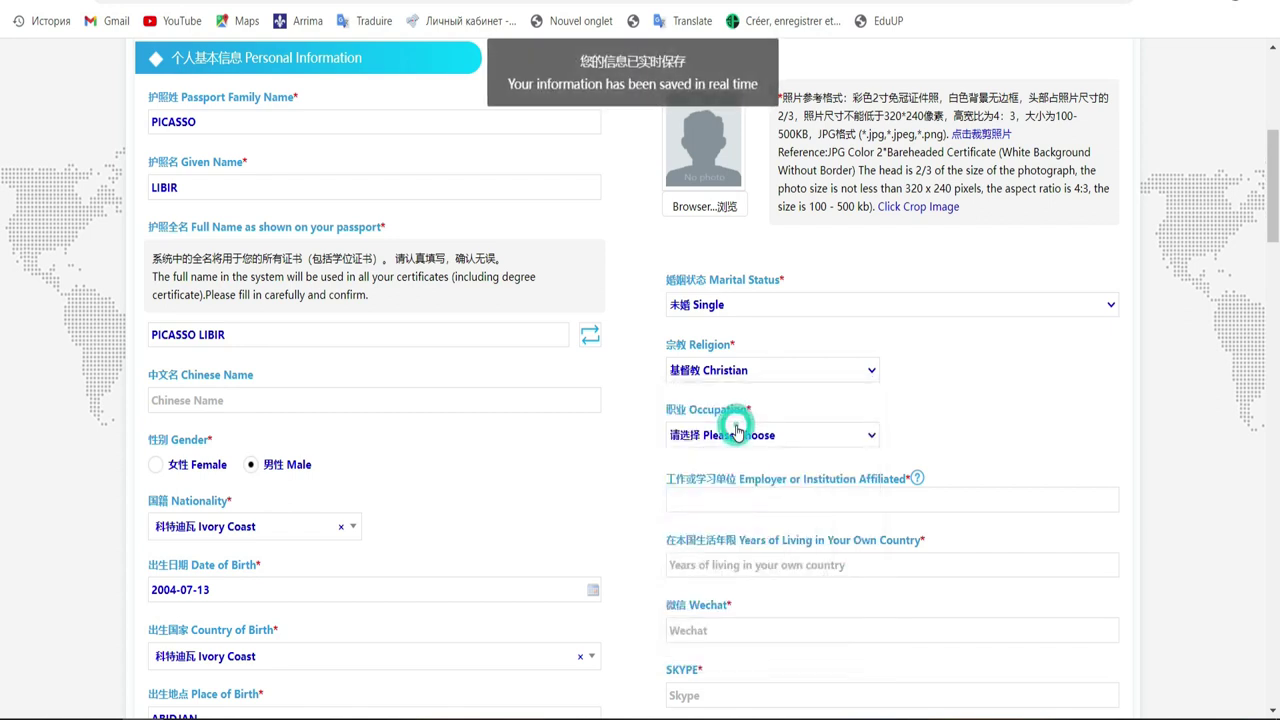
click(848, 440)
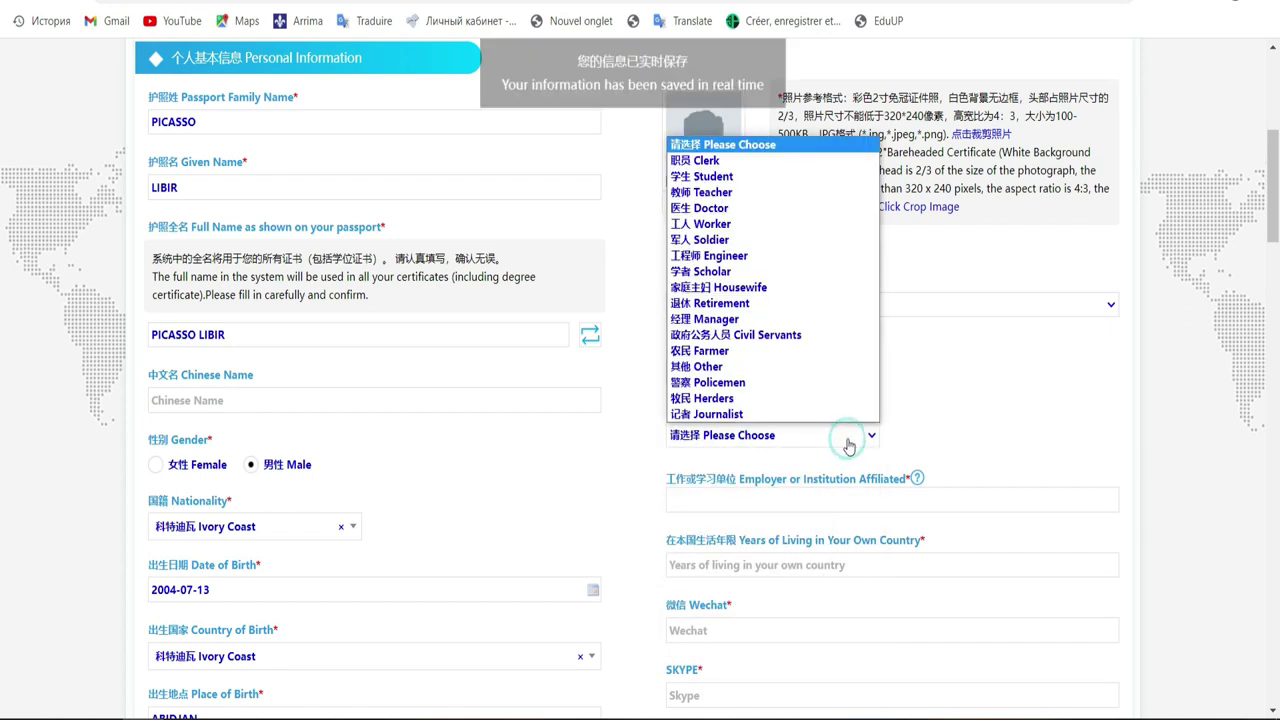
click(796, 178)
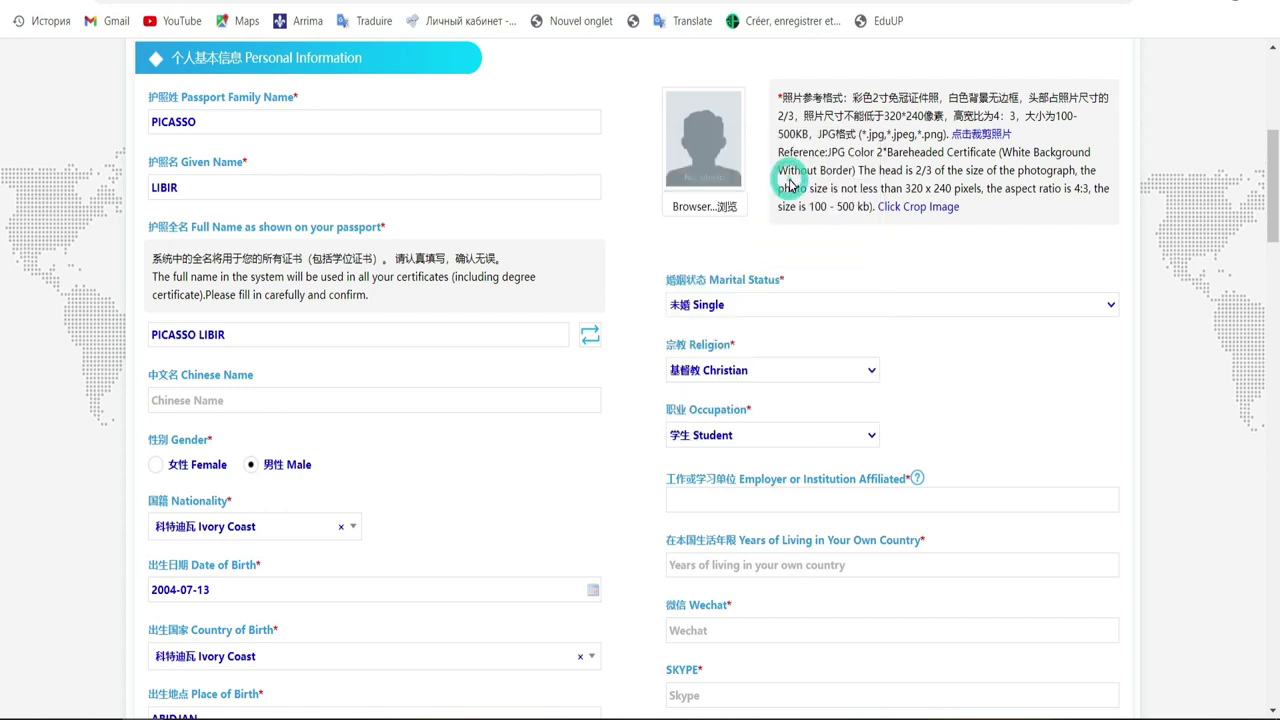
Step: Enter ufhb as the affiliated employer or institution and 19 as years of living in home country
drag(1272, 236, 1220, 286)
click(815, 212)
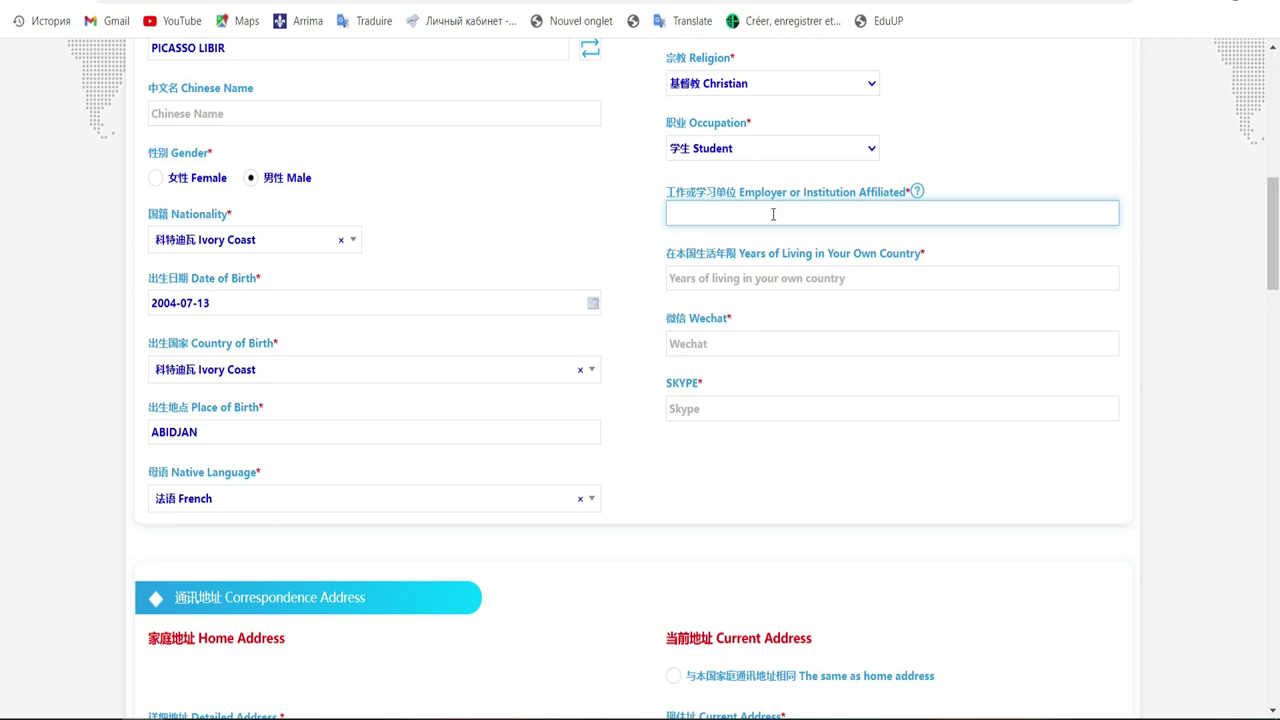
text(ufhb)
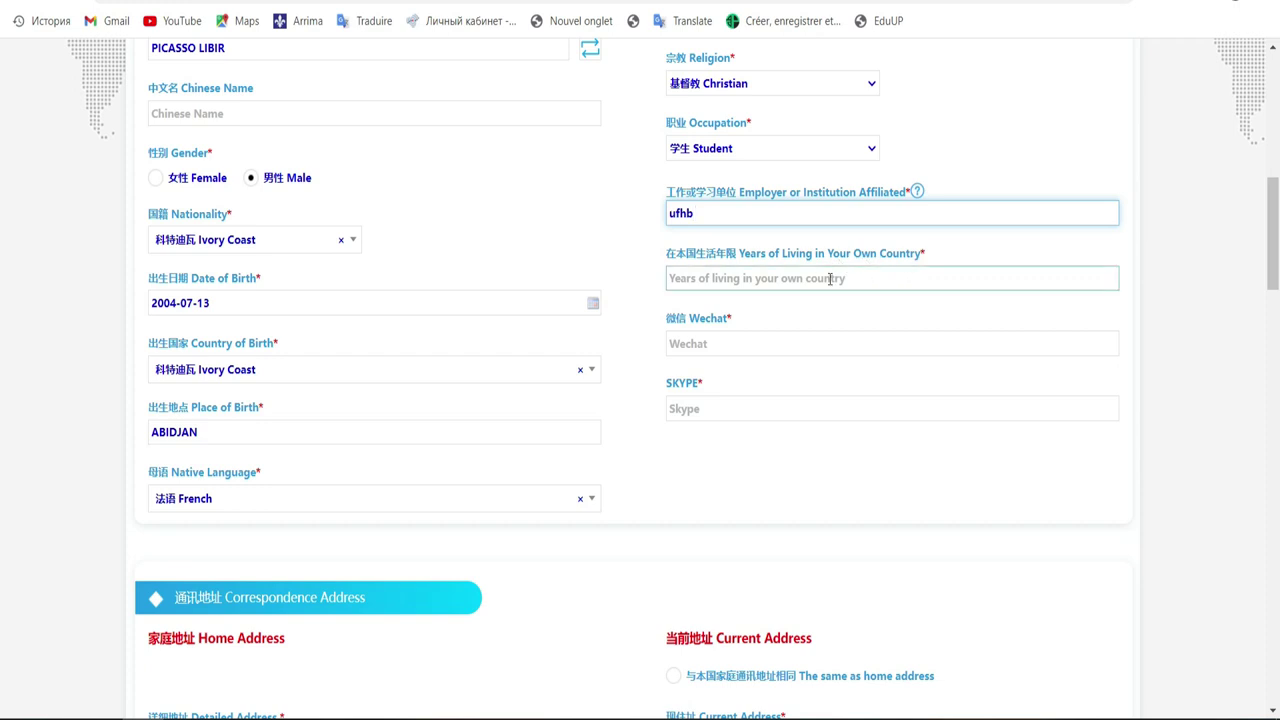
click(830, 278)
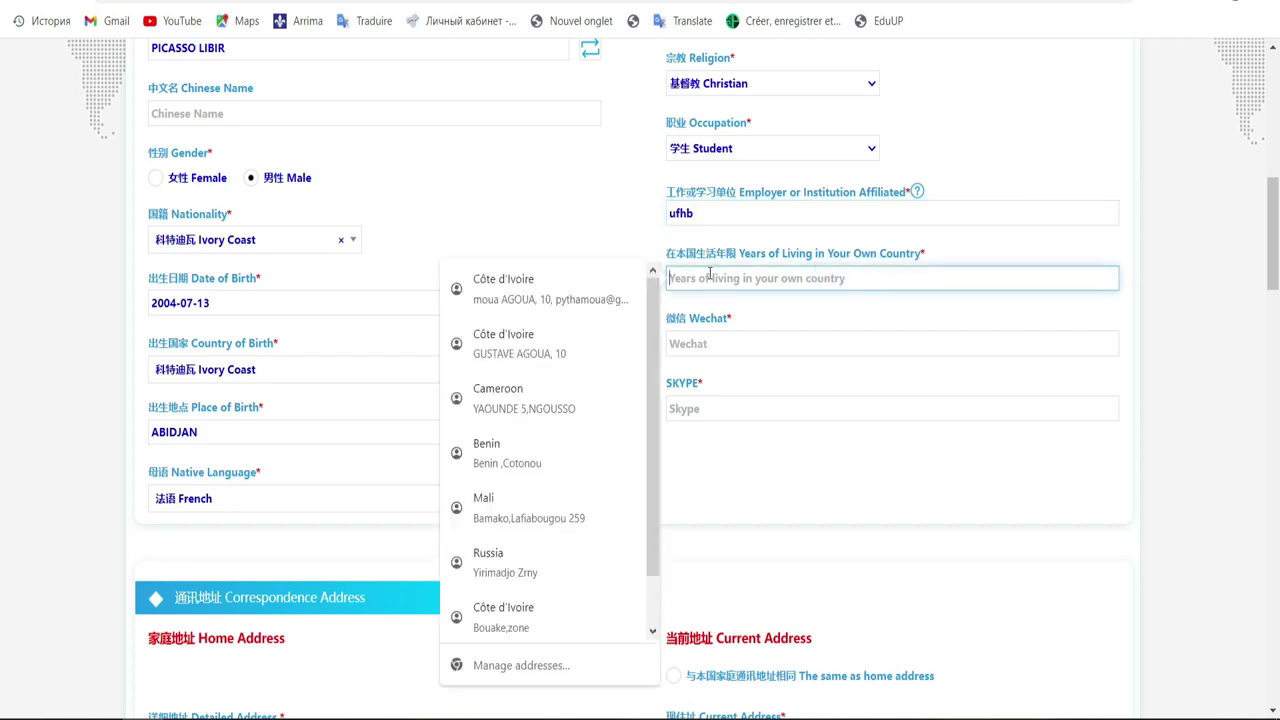
click(852, 278)
text(10)
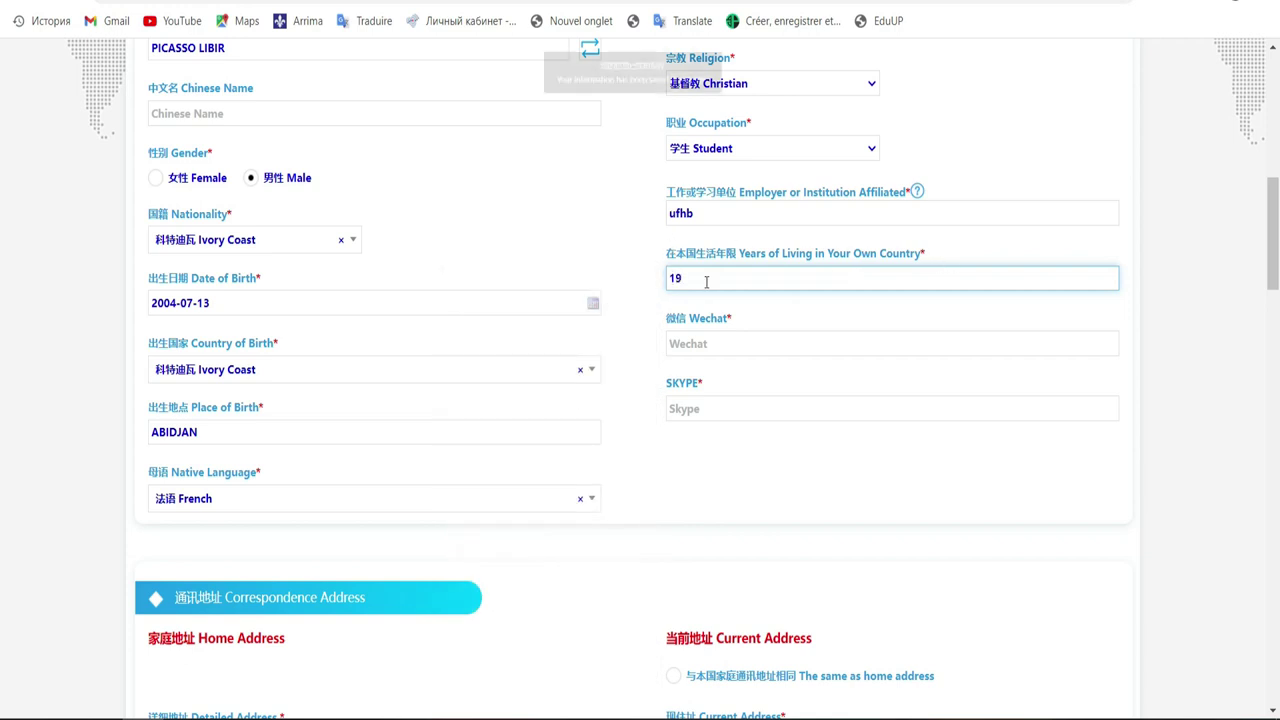
click(754, 345)
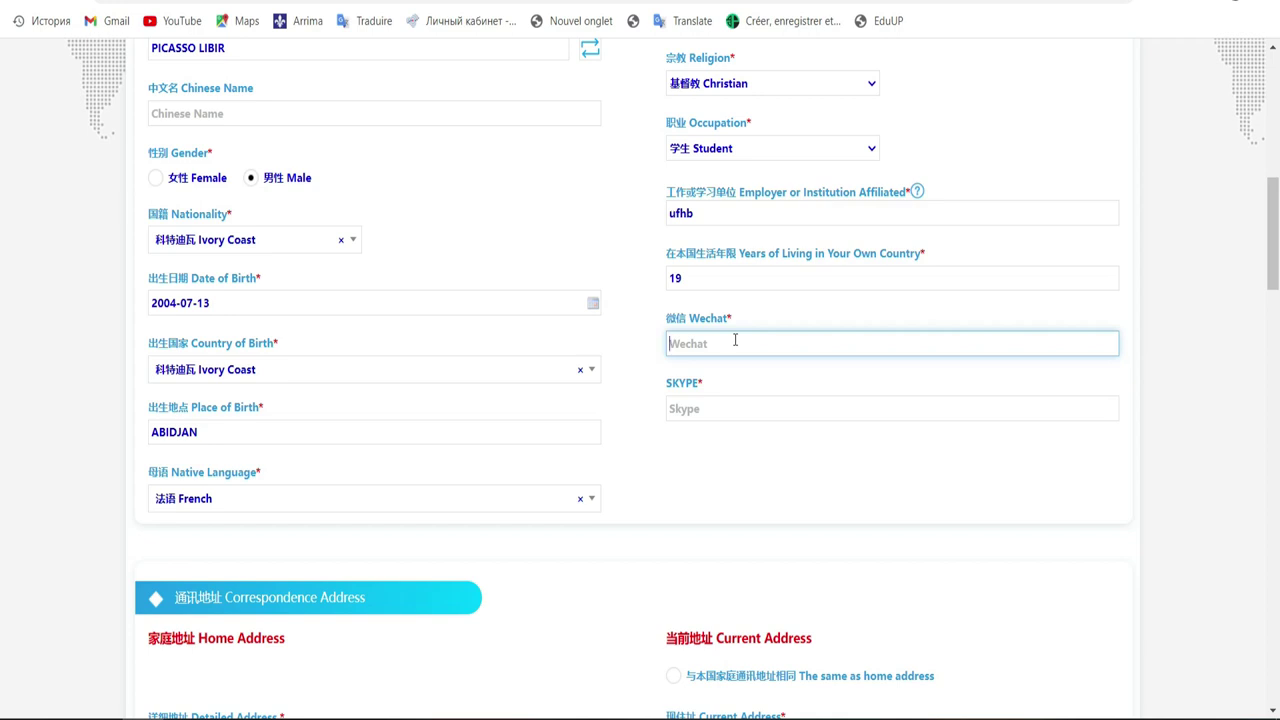
Step: Enter the applicant's WeChat ID and the same ID as the Skype contact
text(pytha)
click(706, 404)
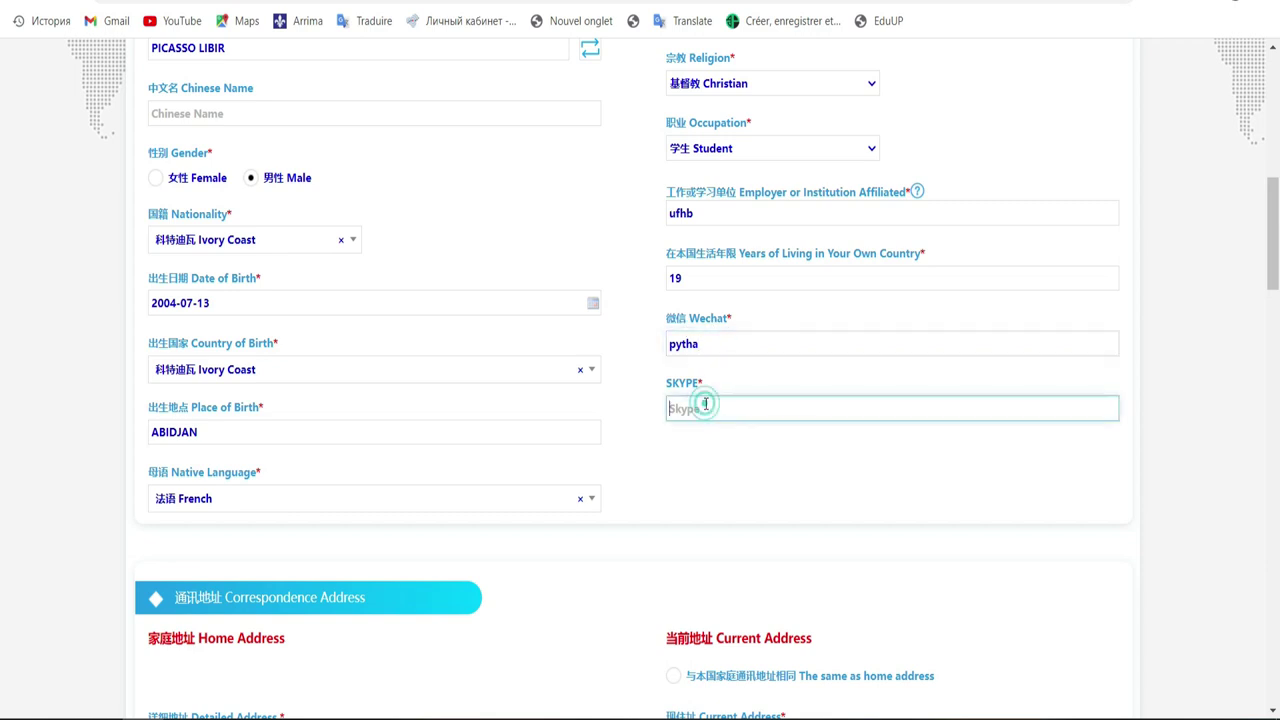
text(pytha)
mouse_move(1277, 263)
mouse_down()
mouse_move(1277, 282)
mouse_move(1277, 248)
mouse_up()
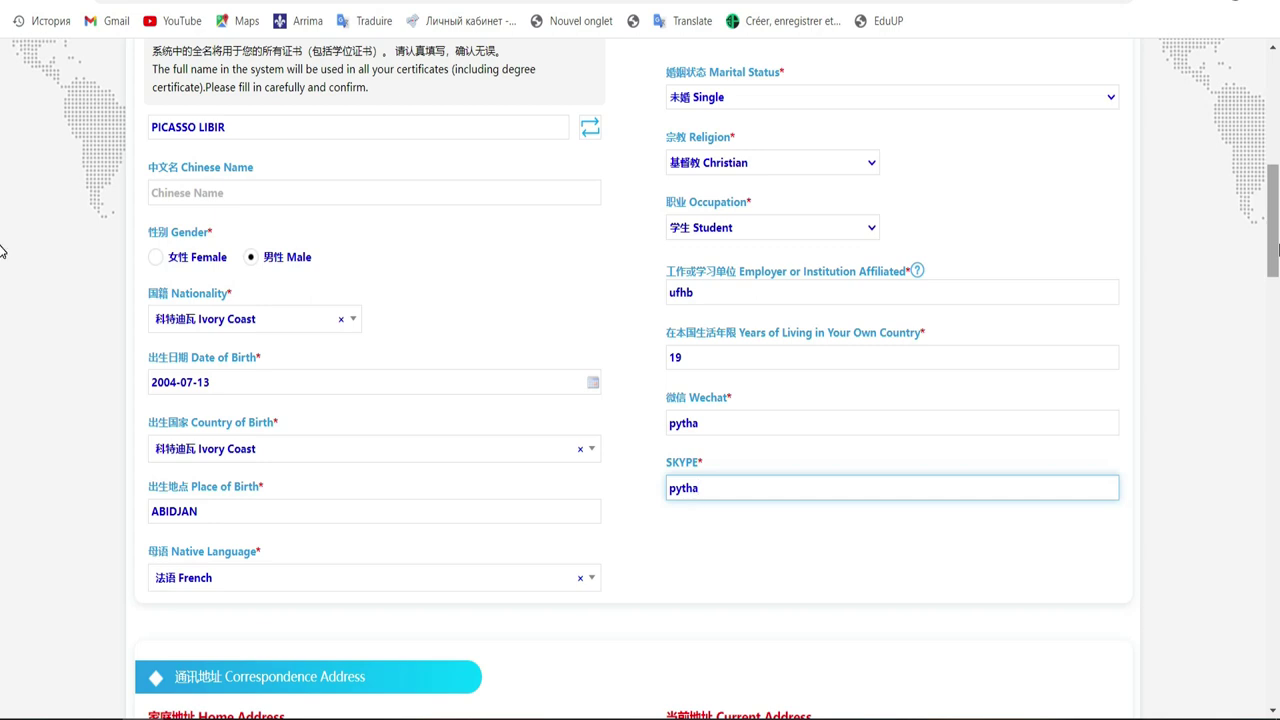
drag(1277, 248, 1277, 335)
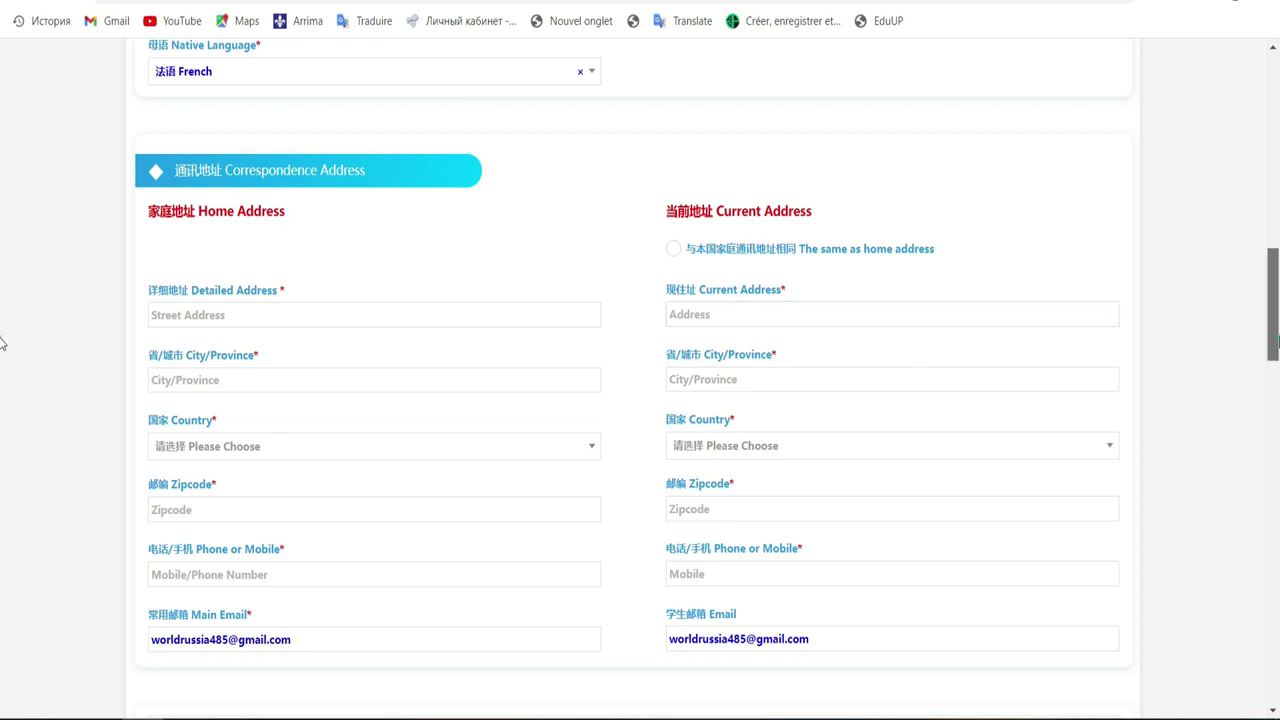
scroll(3, 300, up, 3)
Step: Fill in the home detailed address and enter Abidjan as the home city/province
drag(1277, 295, 1265, 213)
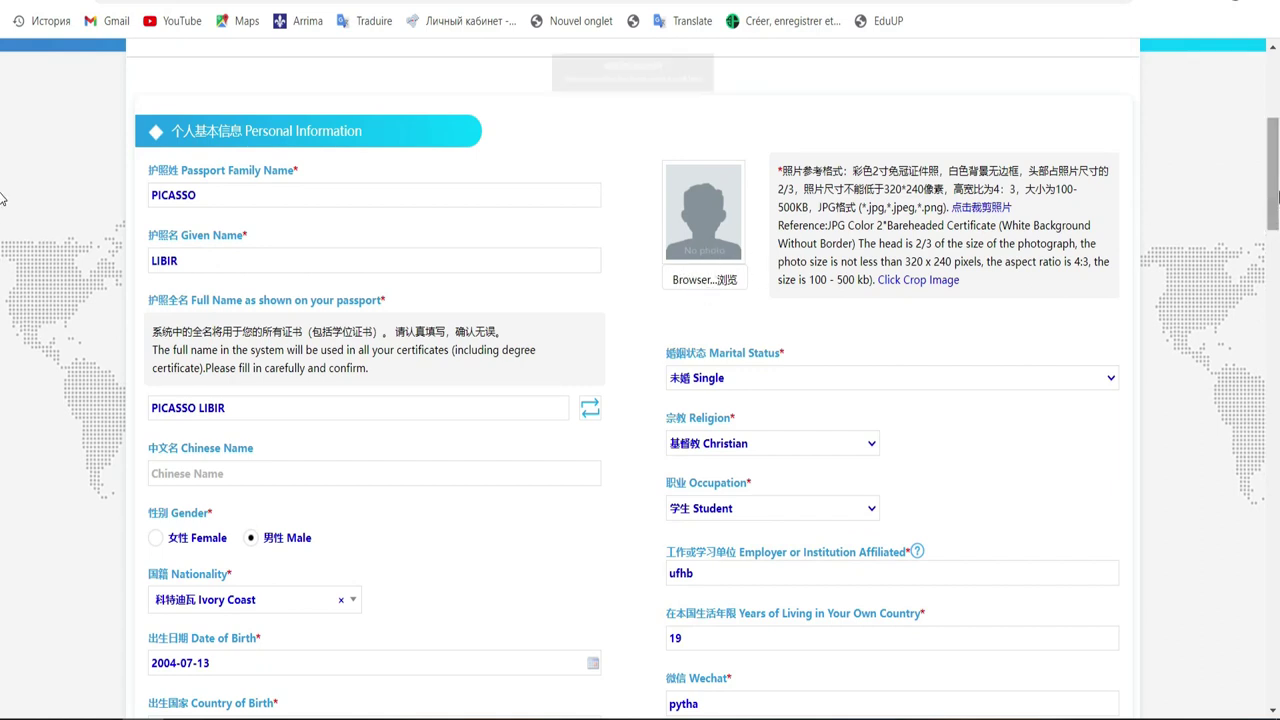
drag(1277, 196, 1276, 310)
scroll(2, 312, down, 1)
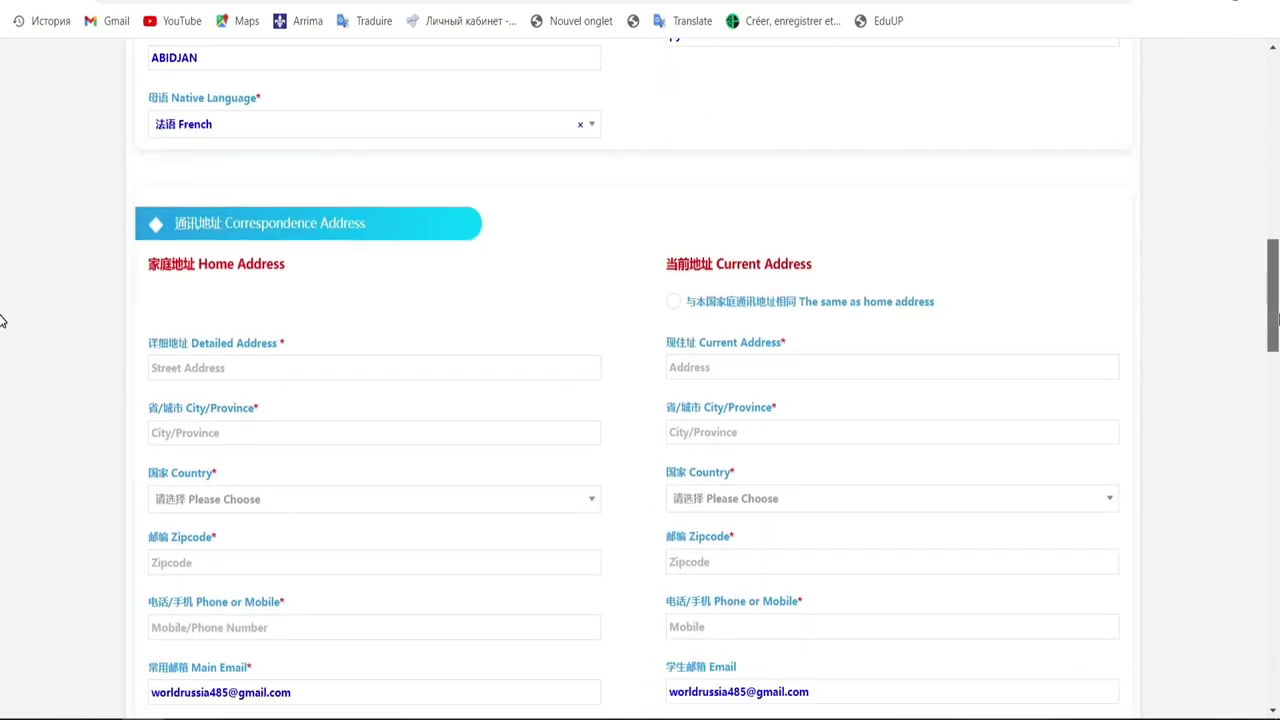
click(458, 366)
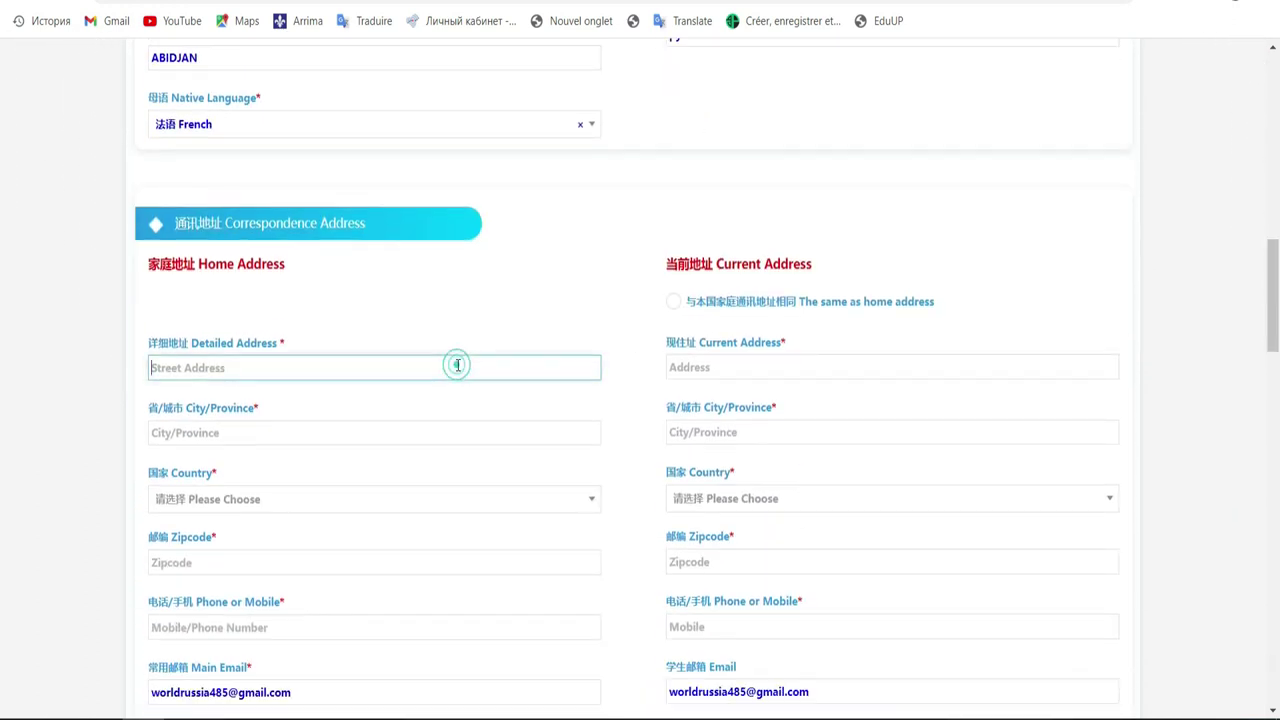
text(Abidjan)
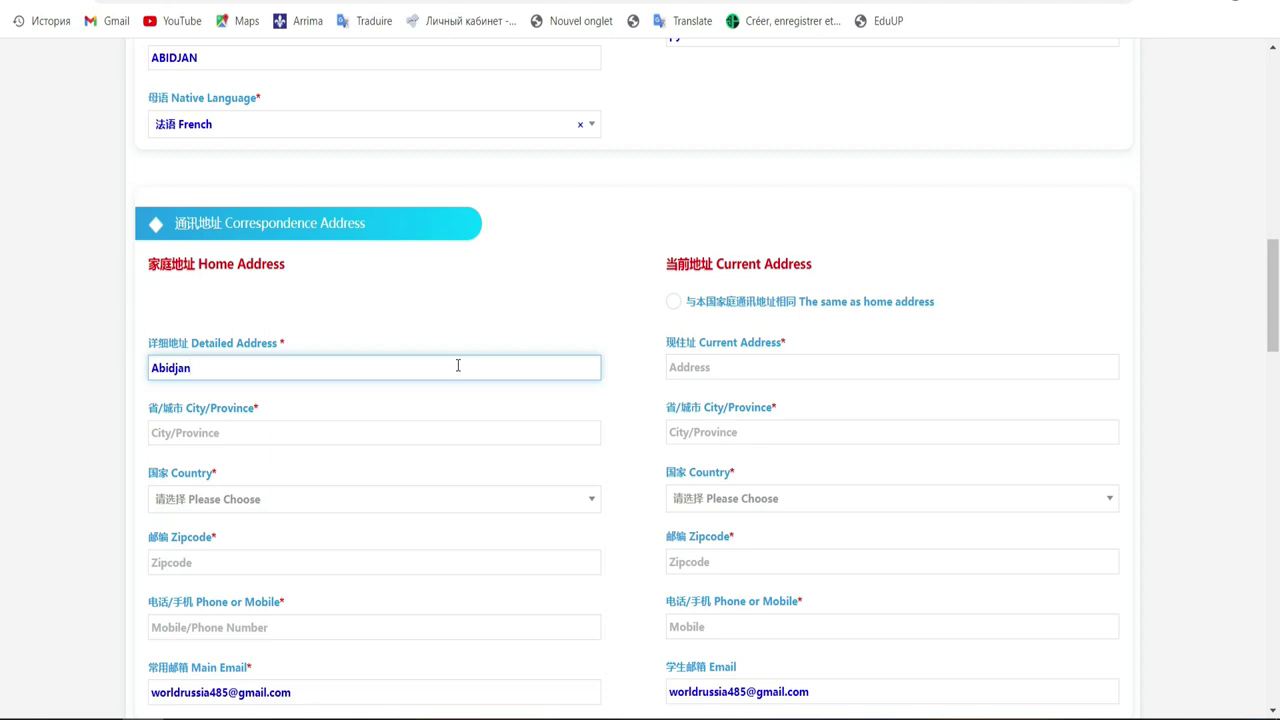
text(,Port-Bouet)
click(366, 438)
text(A)
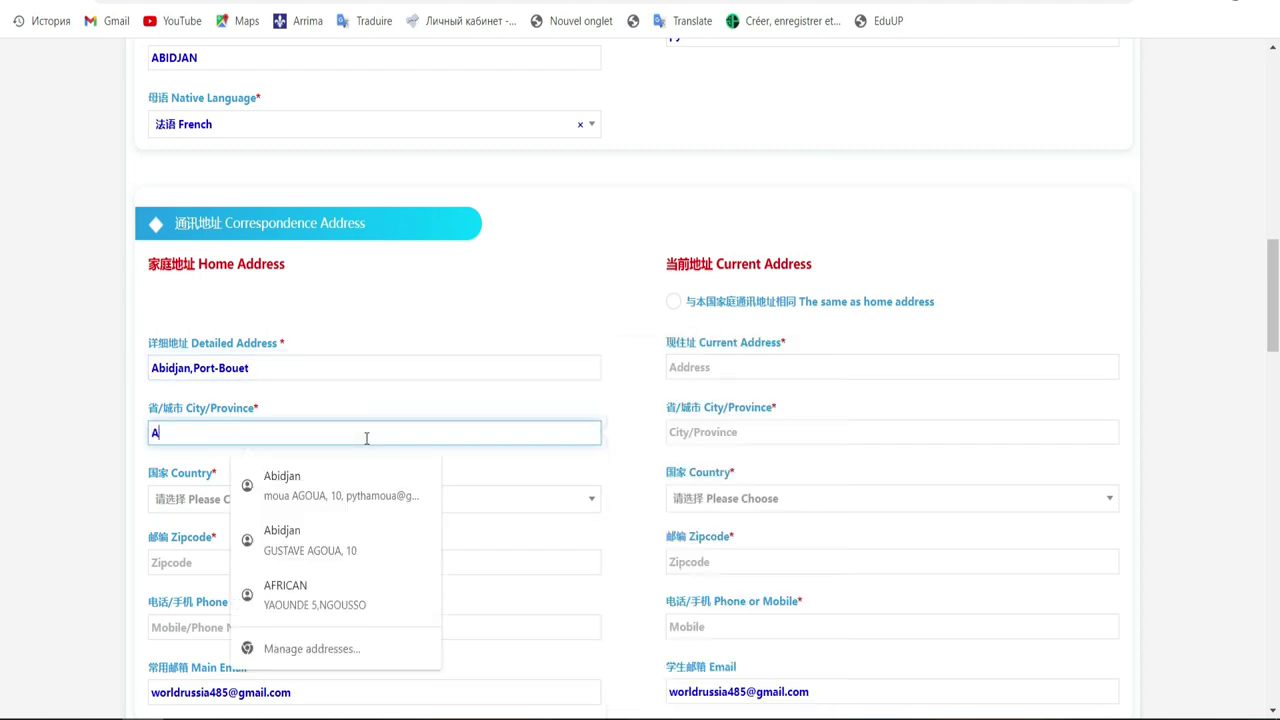
text(b)
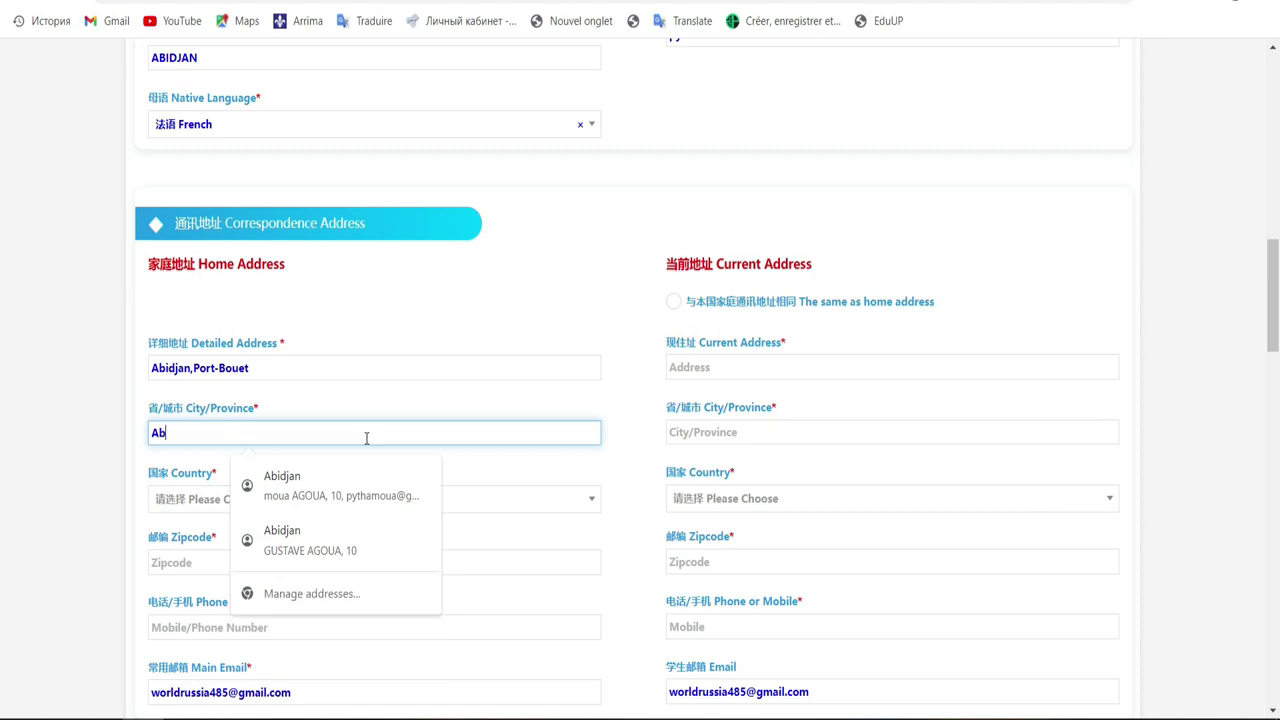
text(idjan)
Step: Choose Ivory Coast as the home address country from the list filtered by 'c'
click(177, 500)
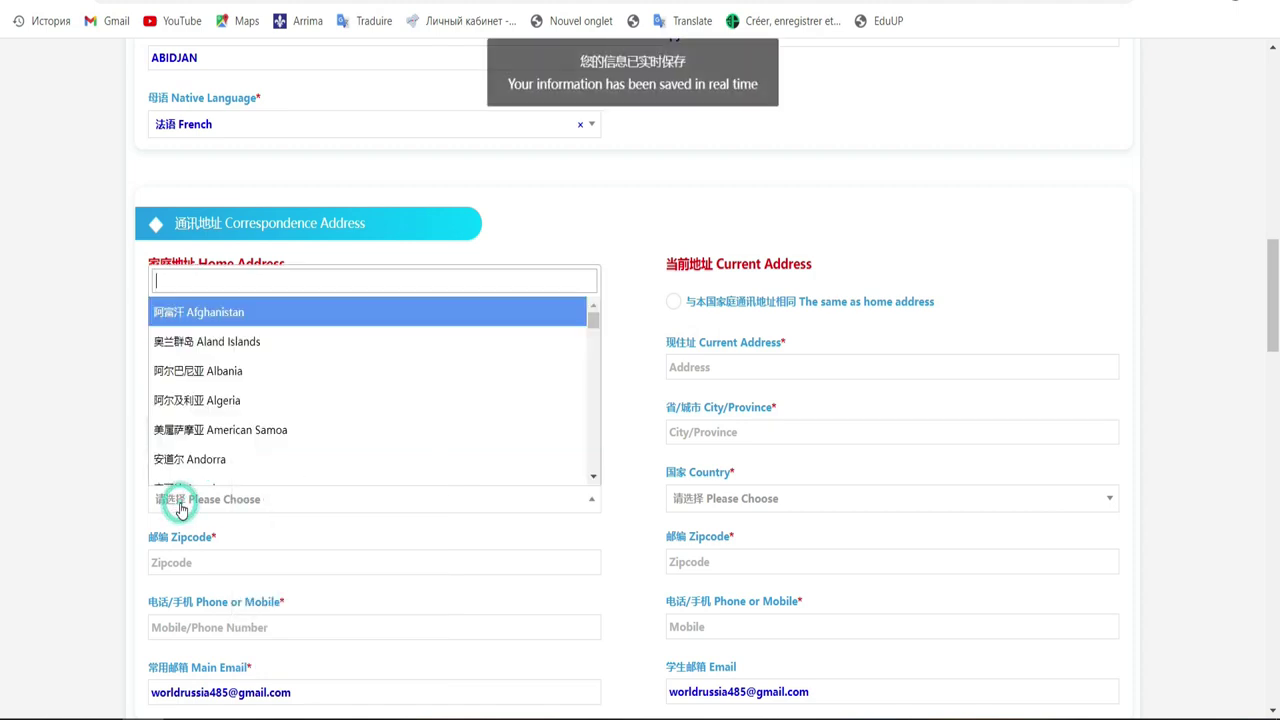
text(c)
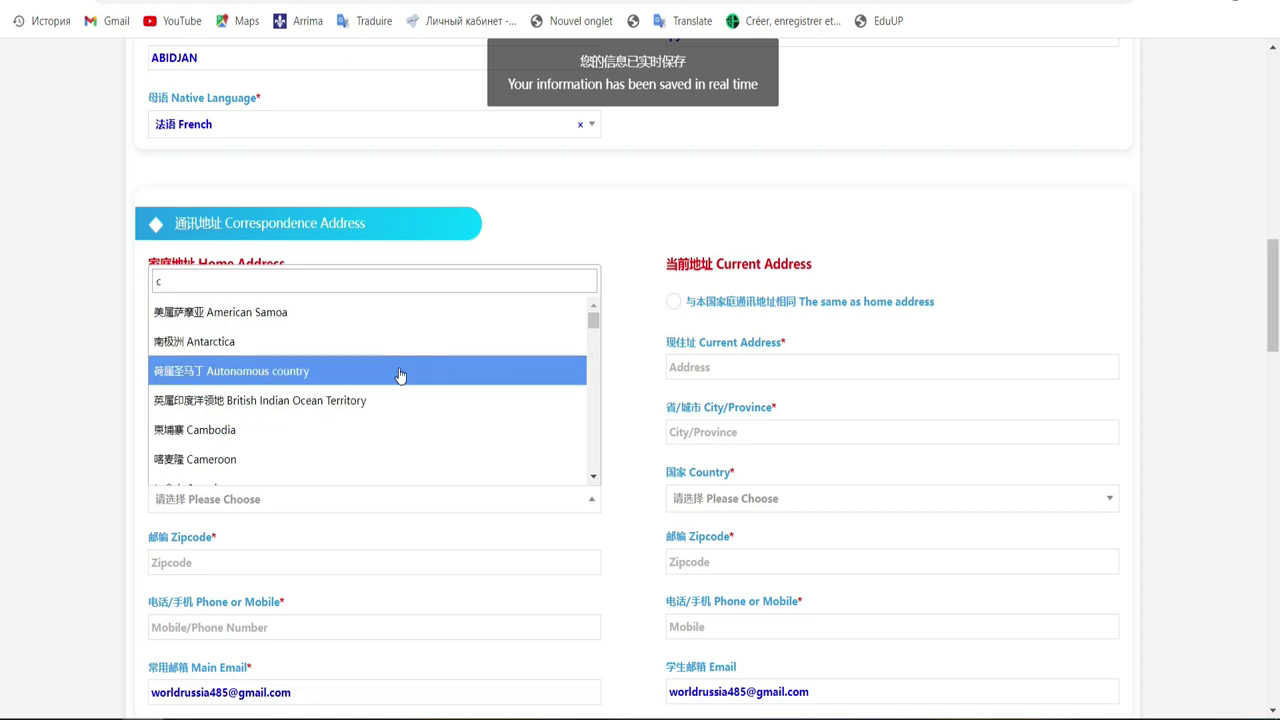
click(593, 475)
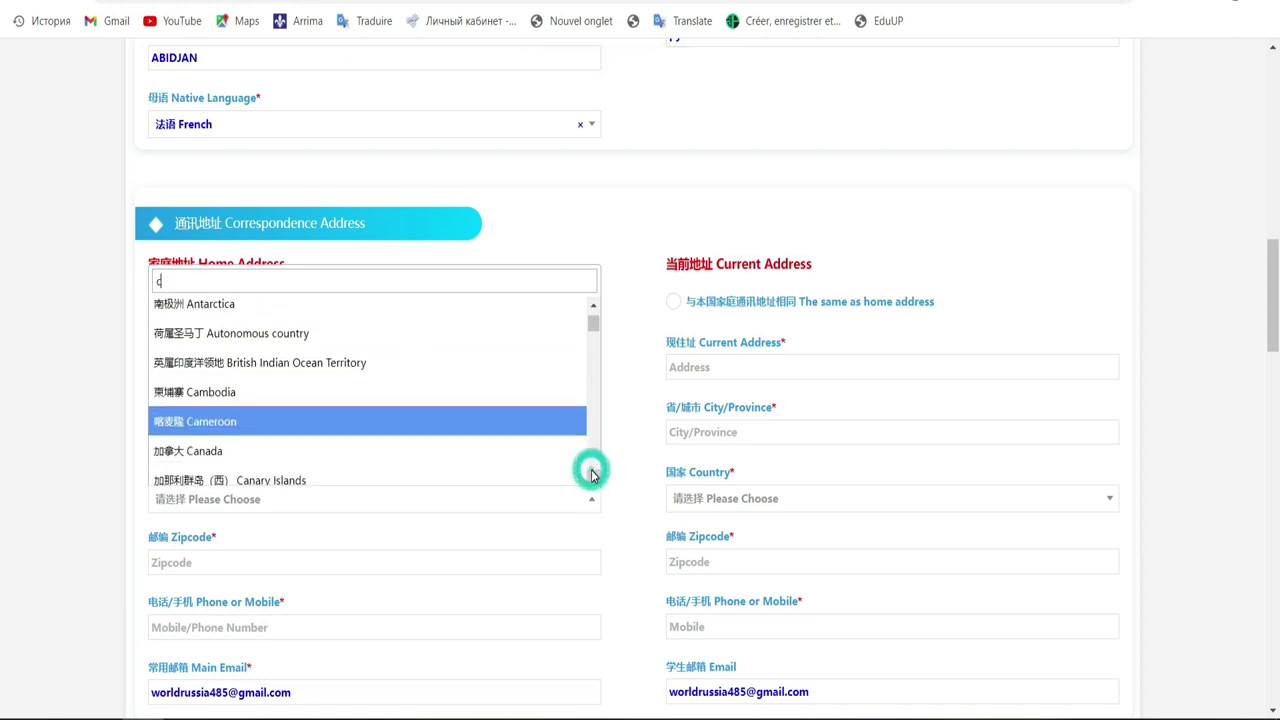
click(593, 475)
click(593, 475)
click(593, 475)
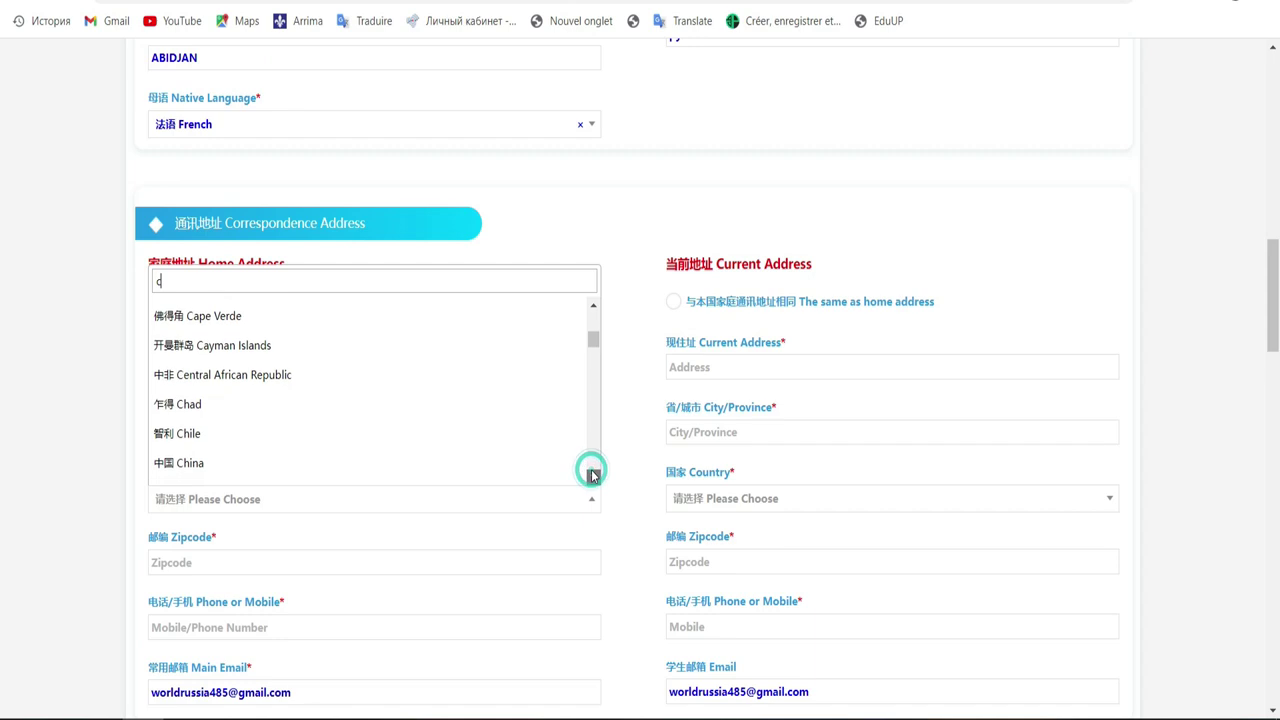
click(593, 475)
click(593, 475)
click(593, 475)
click(593, 475)
click(593, 475)
click(593, 475)
click(593, 475)
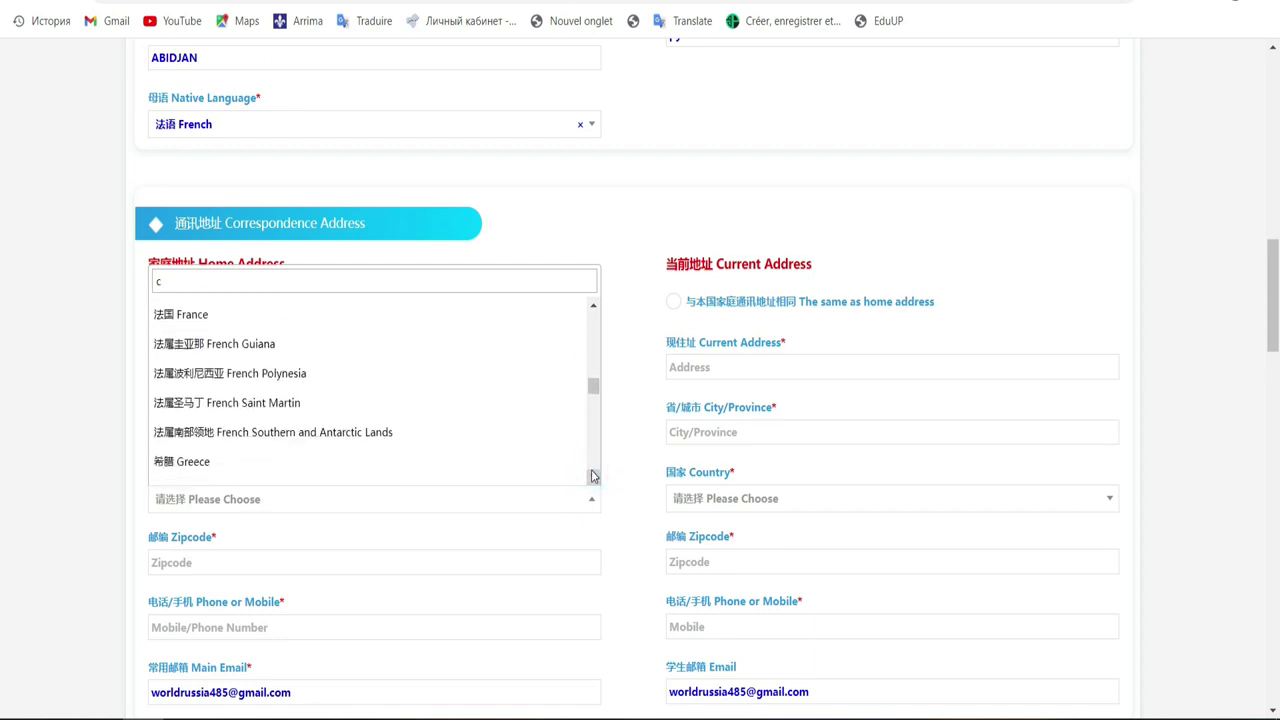
click(593, 475)
mouse_move(594, 395)
mouse_down()
mouse_move(591, 334)
mouse_move(579, 332)
mouse_move(597, 314)
mouse_move(612, 419)
mouse_move(592, 410)
mouse_up()
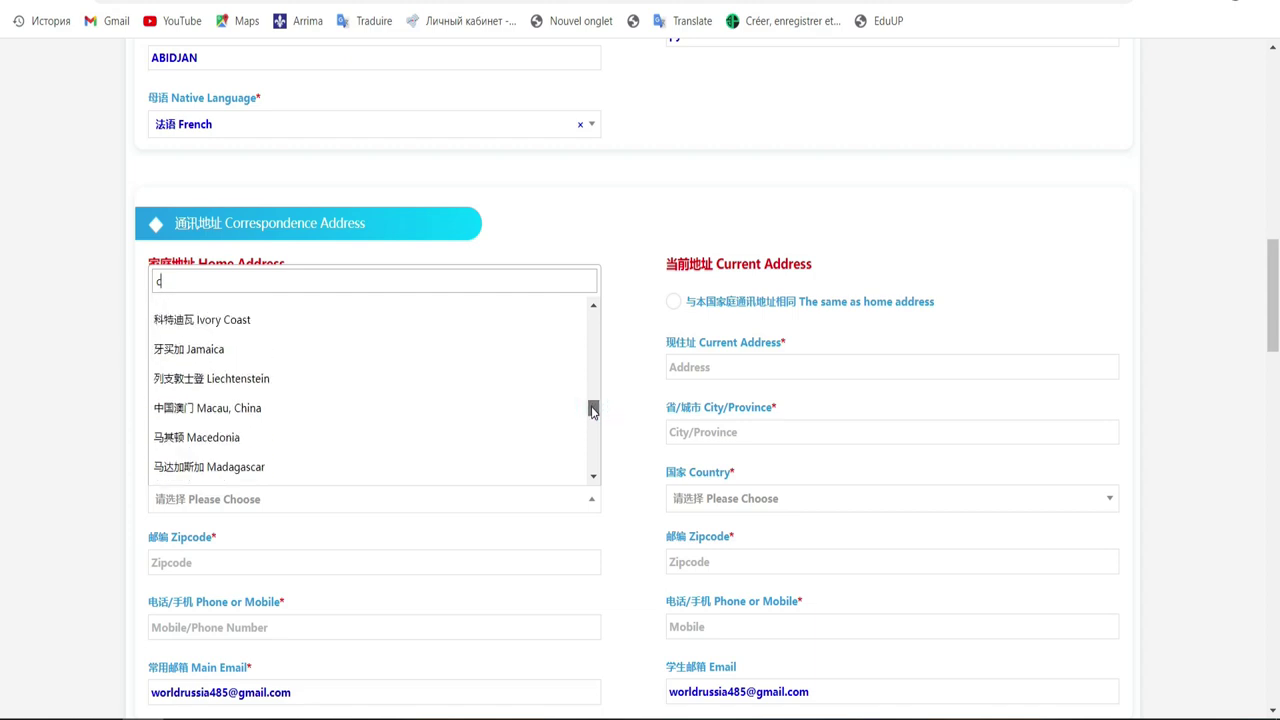
click(320, 330)
click(553, 562)
click(553, 562)
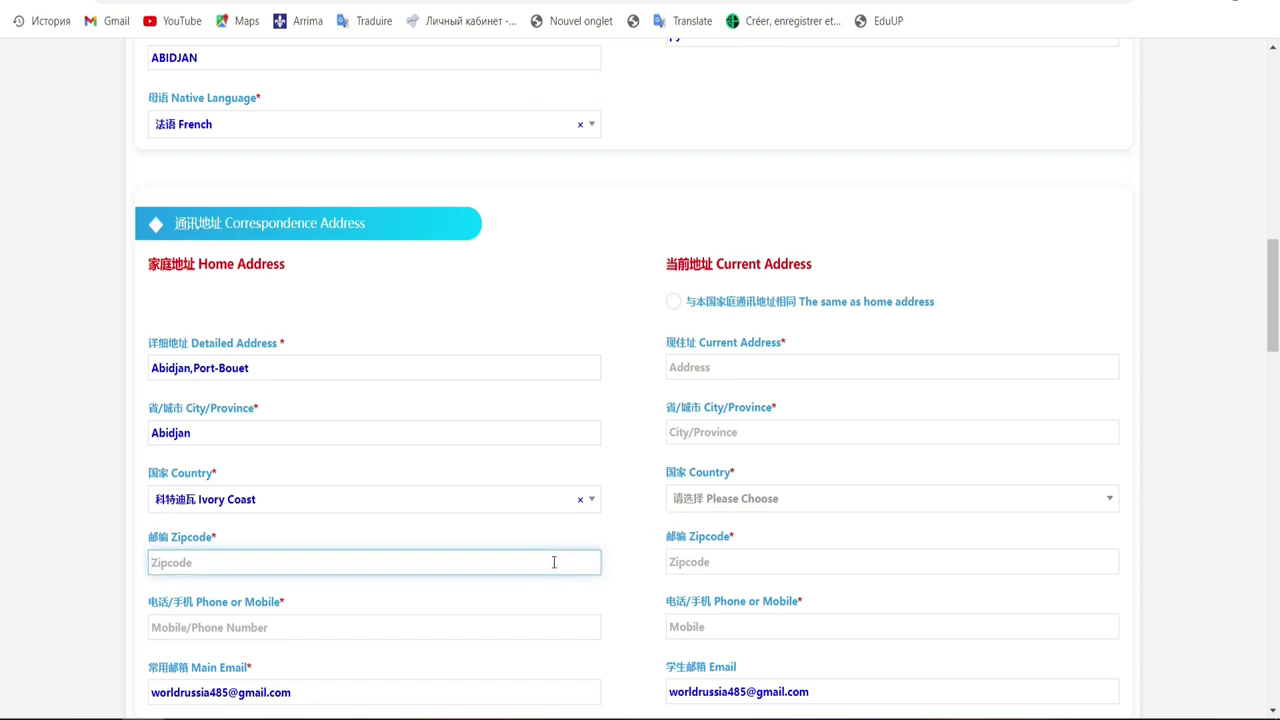
Step: Enter the home zipcode and the applicant's phone number in Phone or Mobile
text(456)
scroll(2, 340, down, 3)
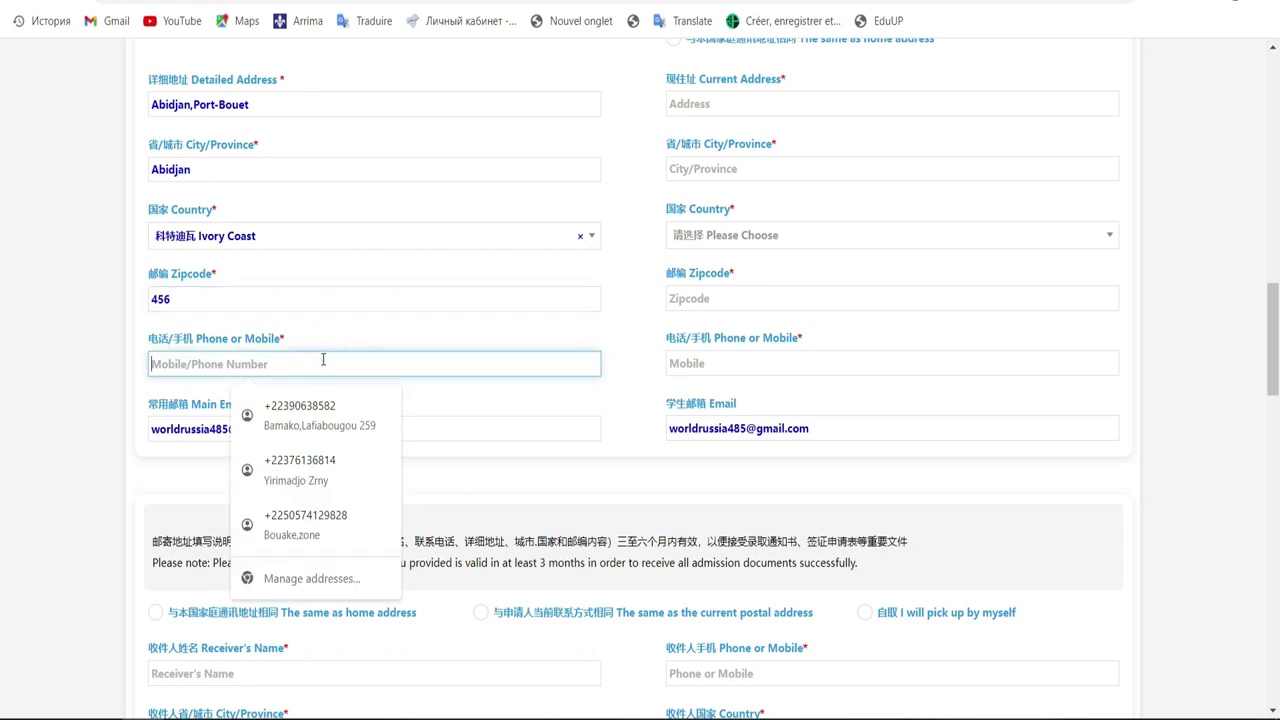
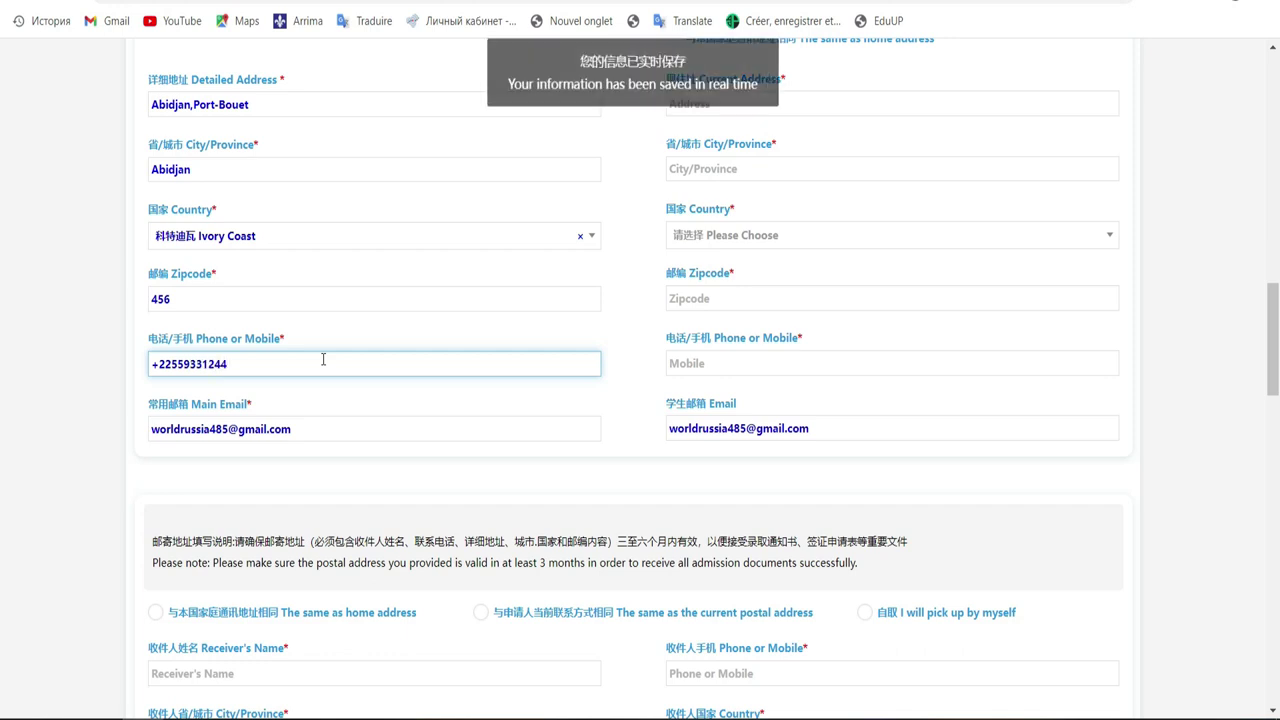
click(356, 427)
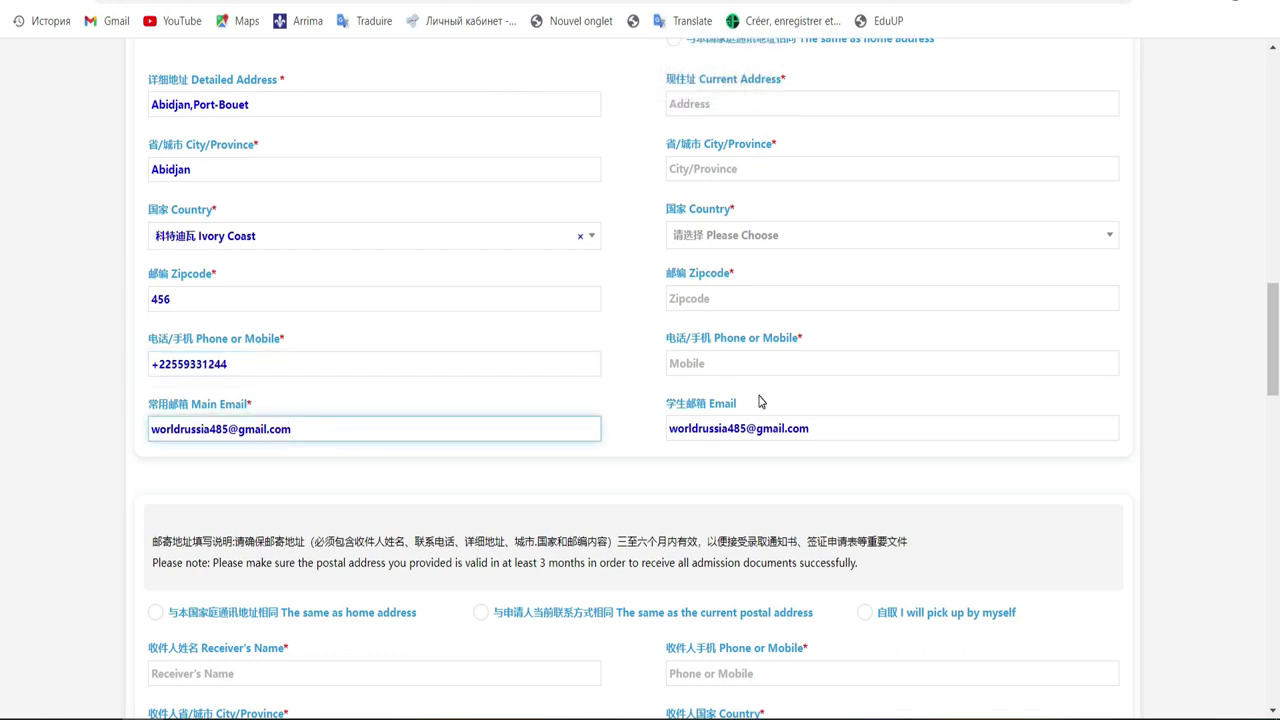
scroll(2, 340, up, 2)
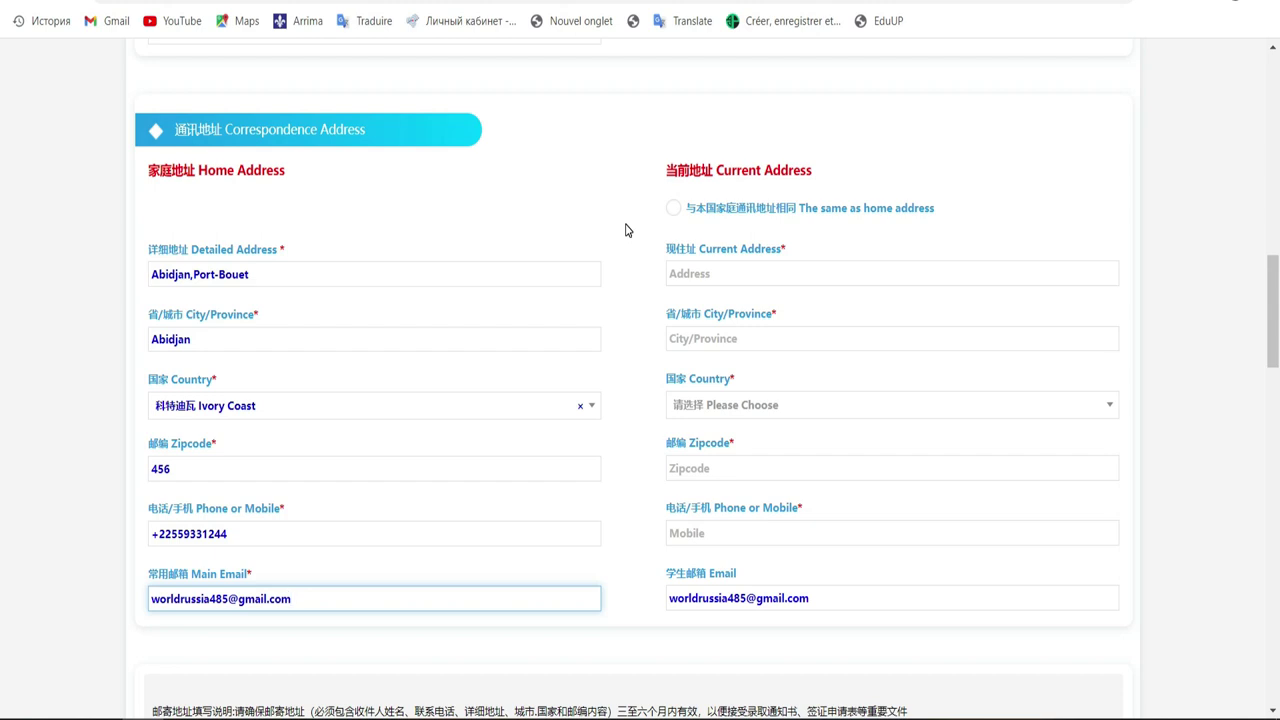
Step: Choose 'The same as home address' for the current address so it copies the home values
click(674, 209)
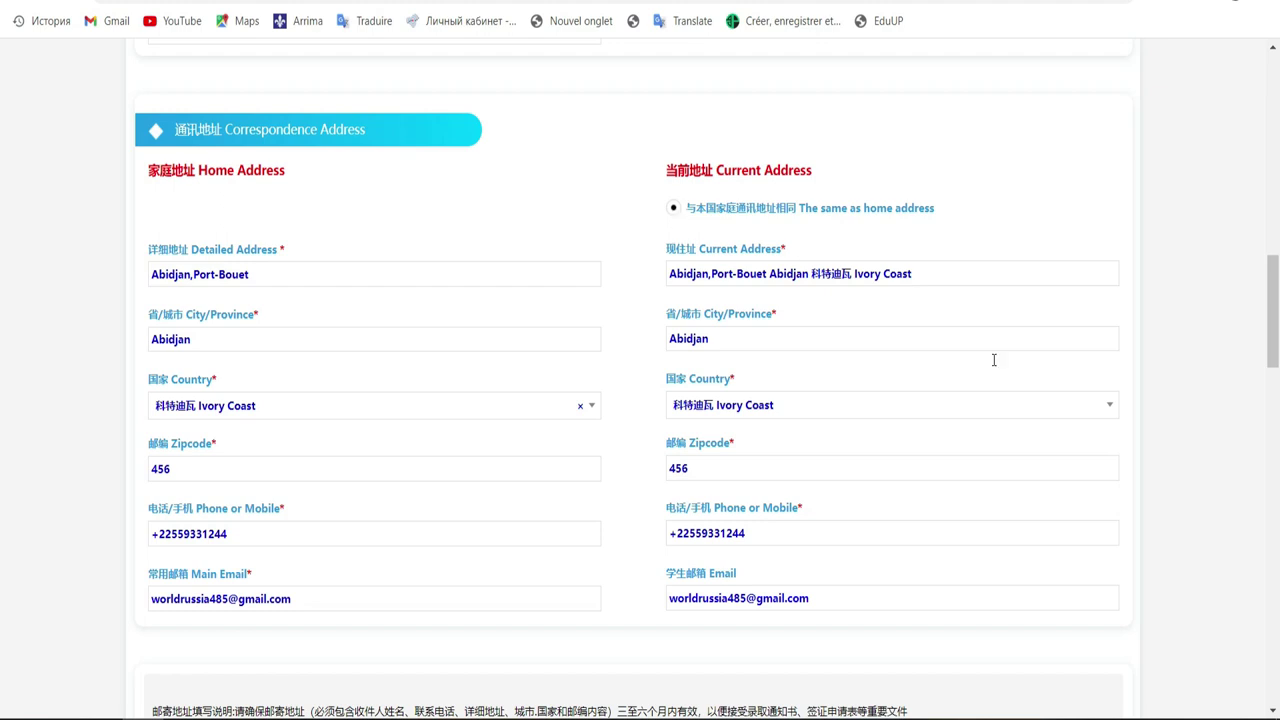
click(768, 273)
click(700, 258)
click(674, 208)
click(674, 212)
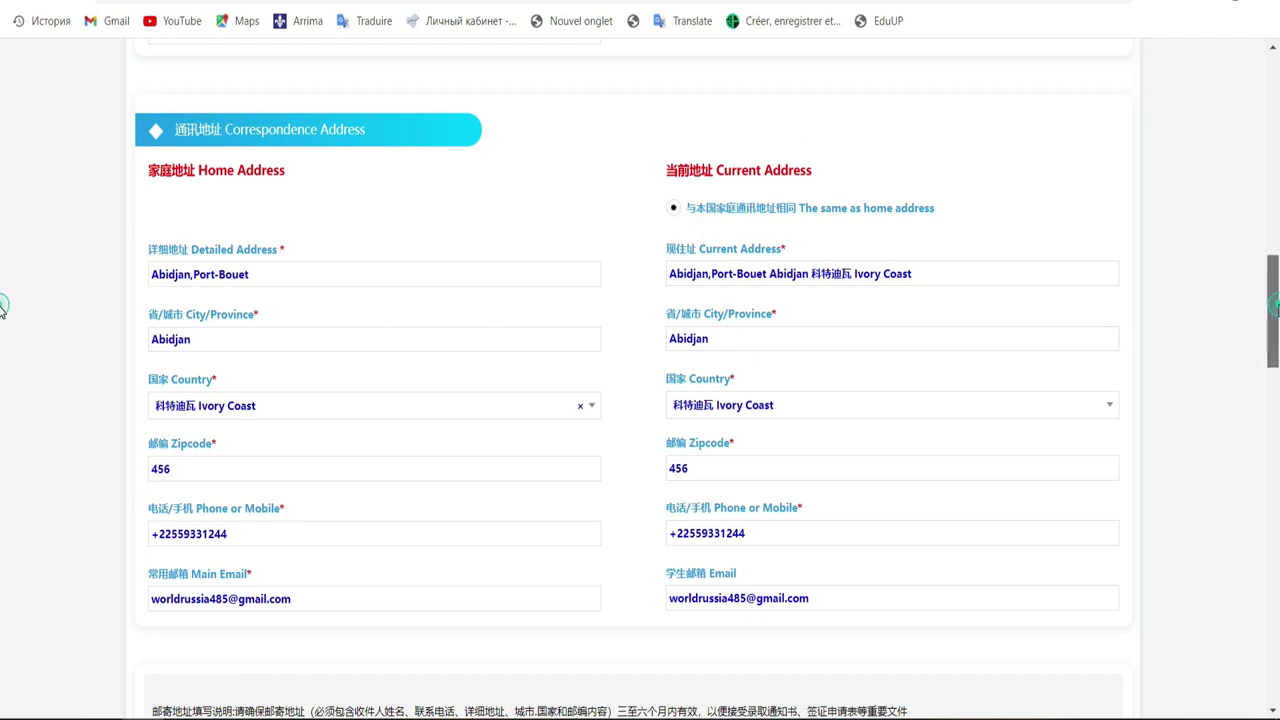
drag(1274, 316, 1277, 390)
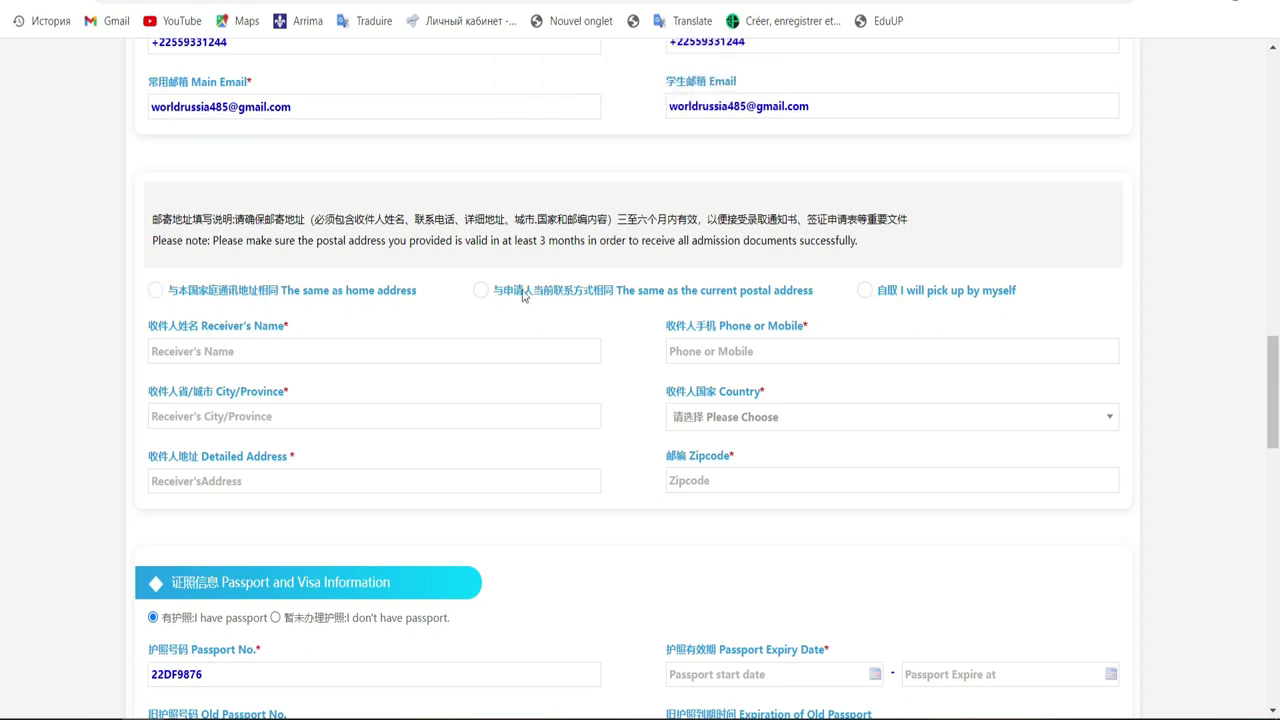
Step: Choose 'The same as home address' for the mailing address so receiver details fill automatically
click(402, 106)
click(631, 305)
click(600, 108)
click(156, 292)
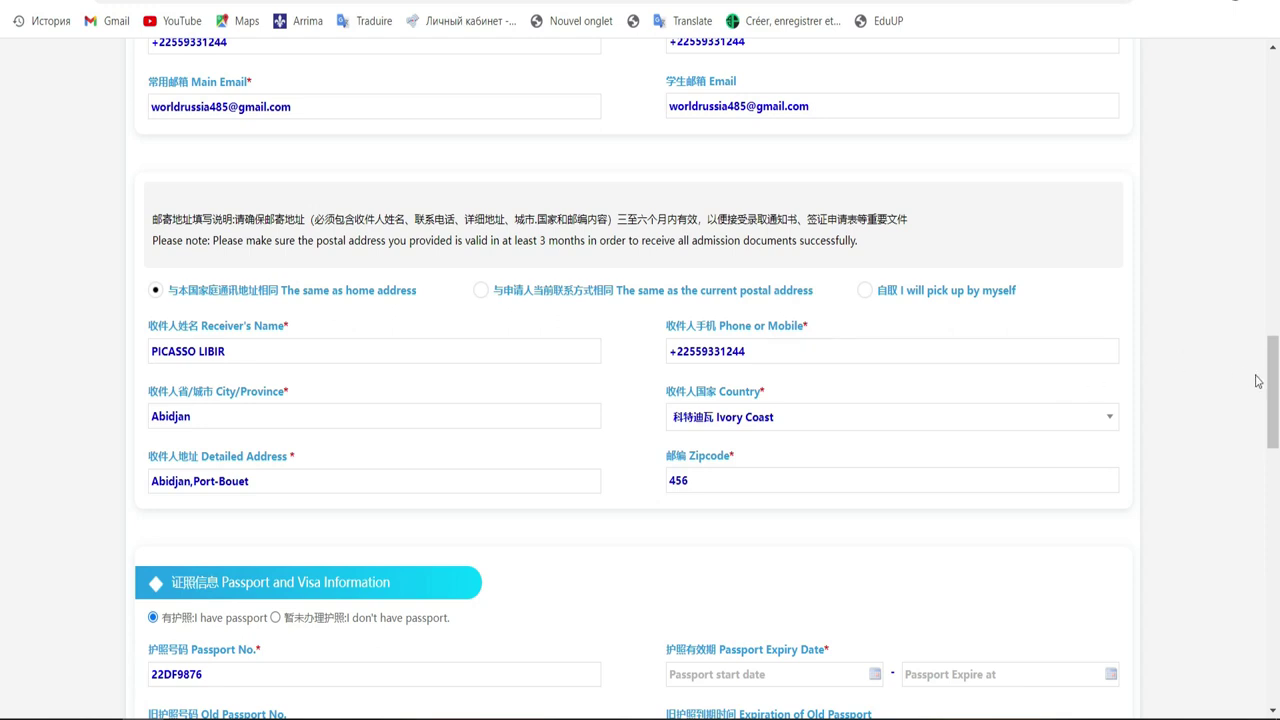
scroll(3, 380, down, 4)
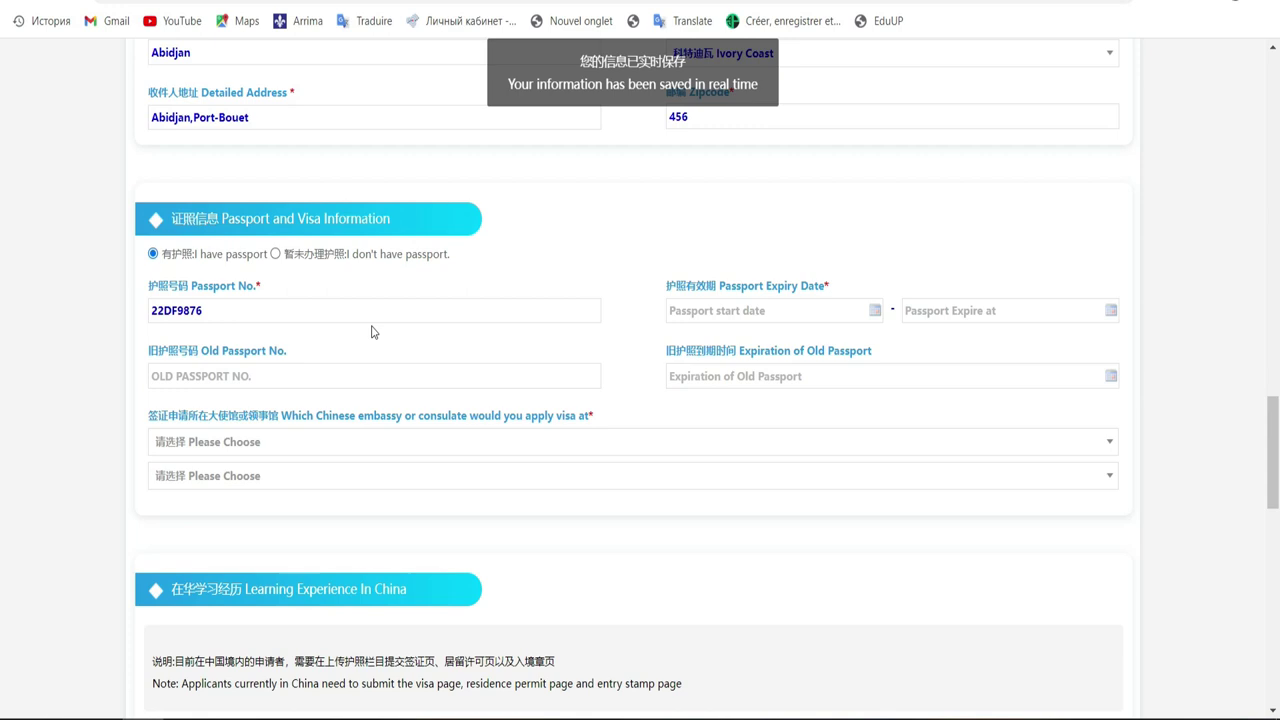
Step: Set the passport start date to 15 June 2021
click(199, 308)
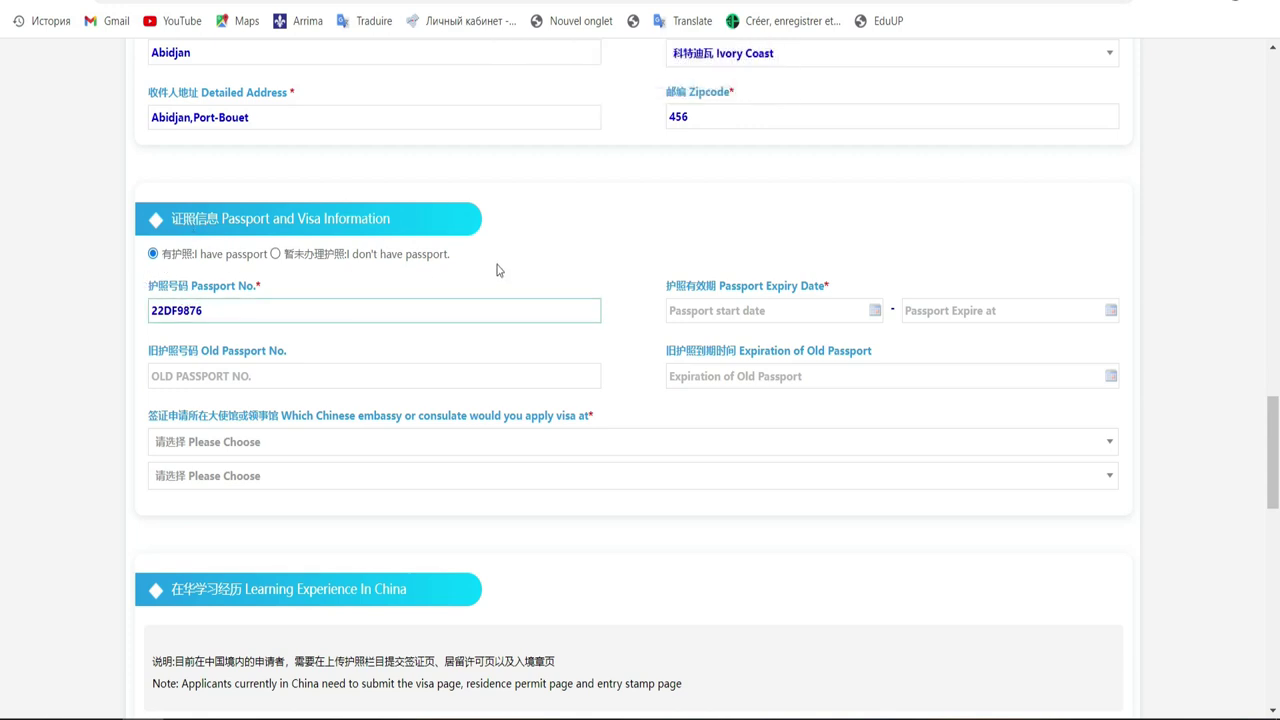
click(706, 310)
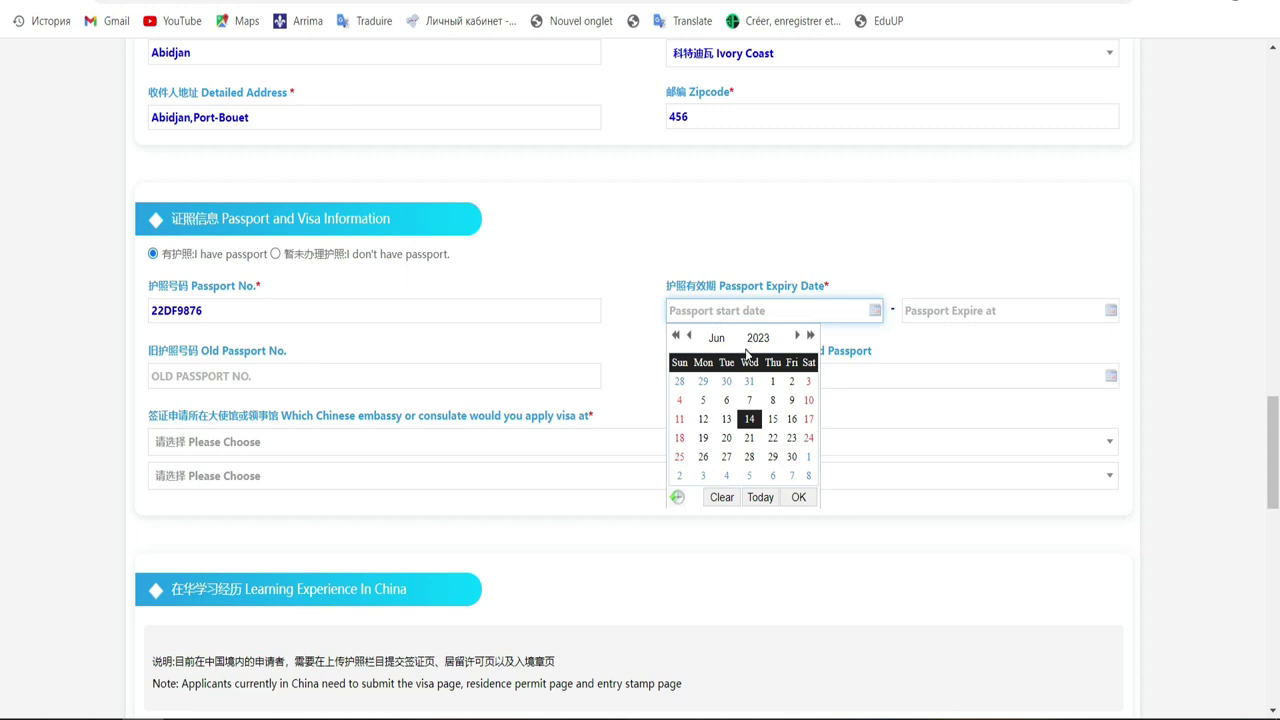
click(758, 338)
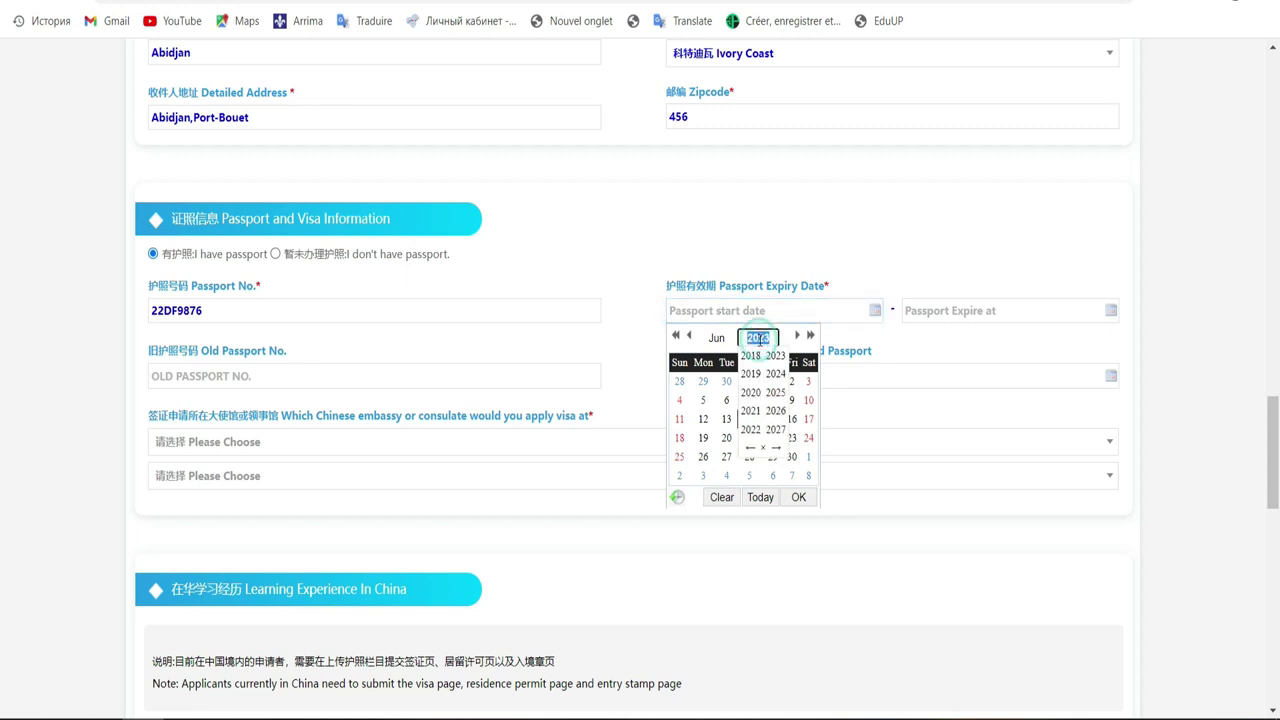
click(750, 410)
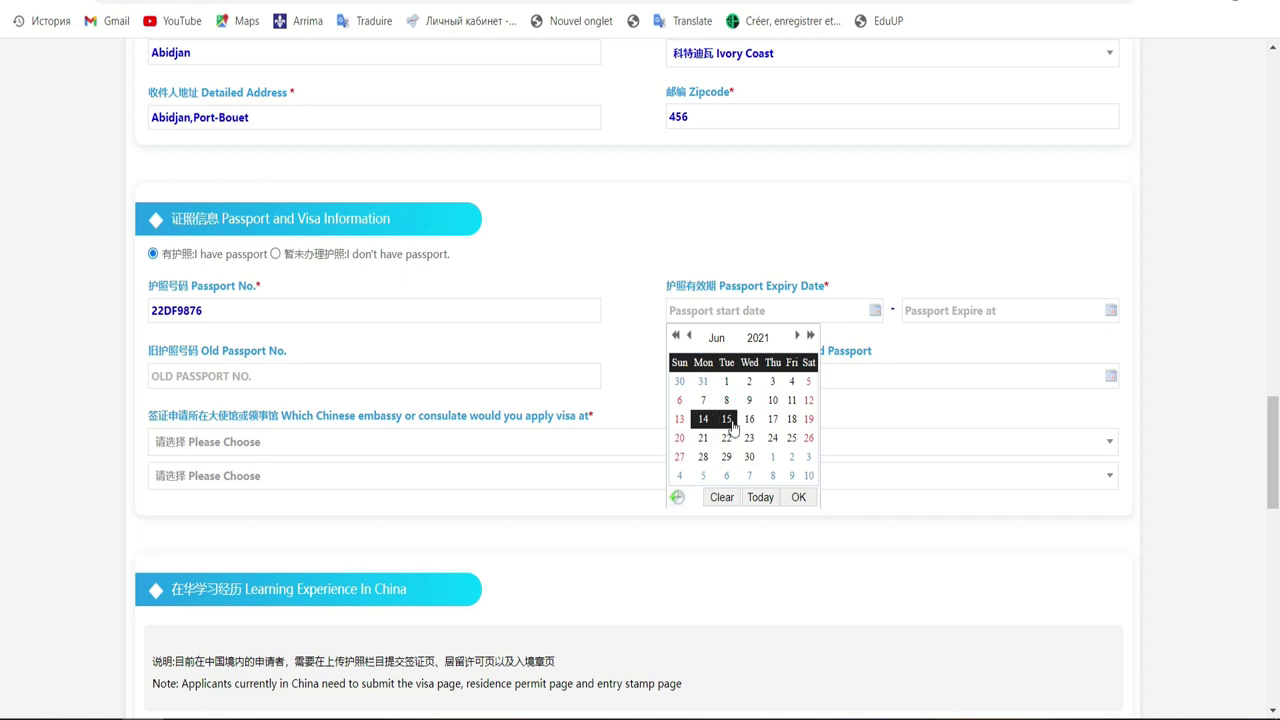
click(731, 424)
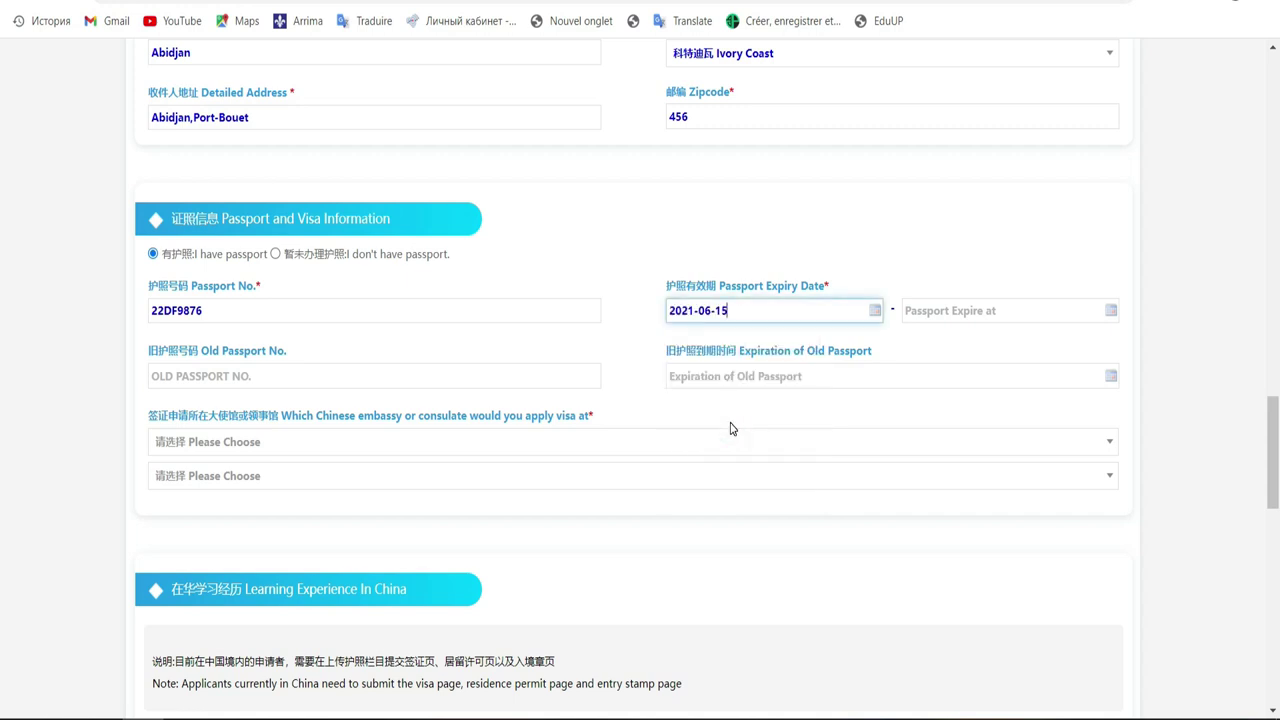
Step: Set the passport expiry date to 13 July 2026, leaving the old passport expiry blank
click(933, 308)
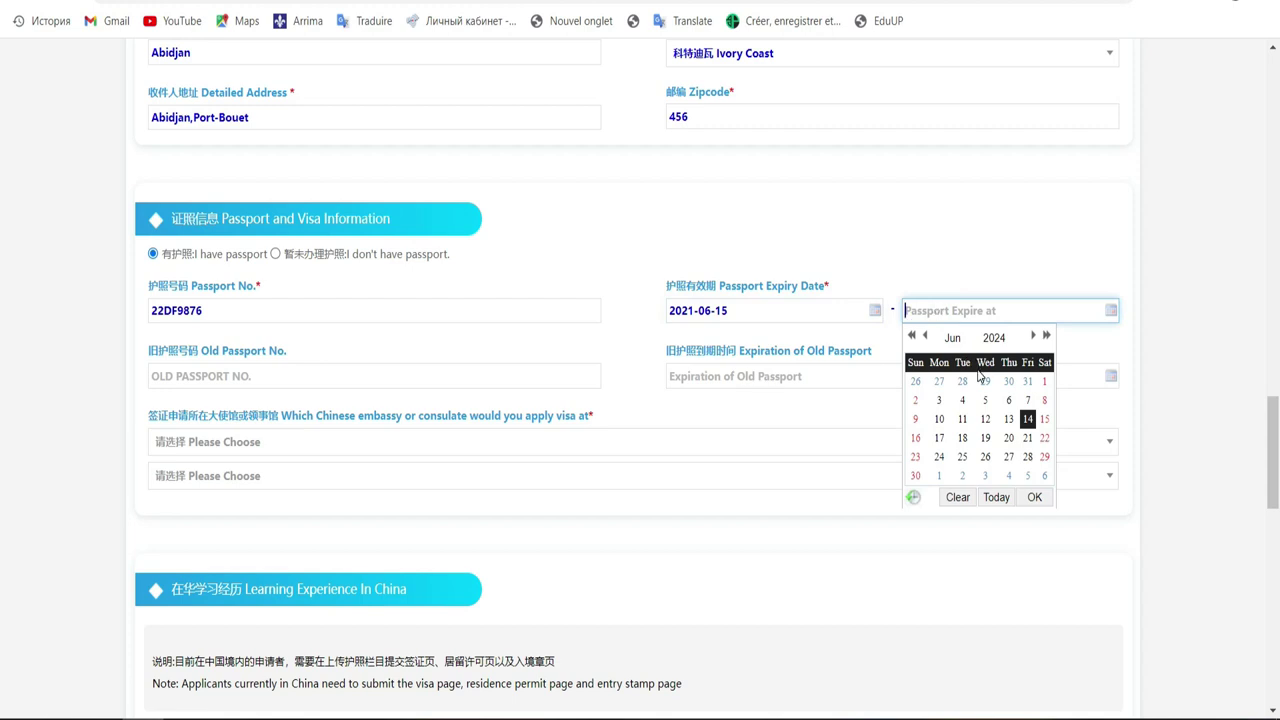
click(1033, 337)
click(994, 338)
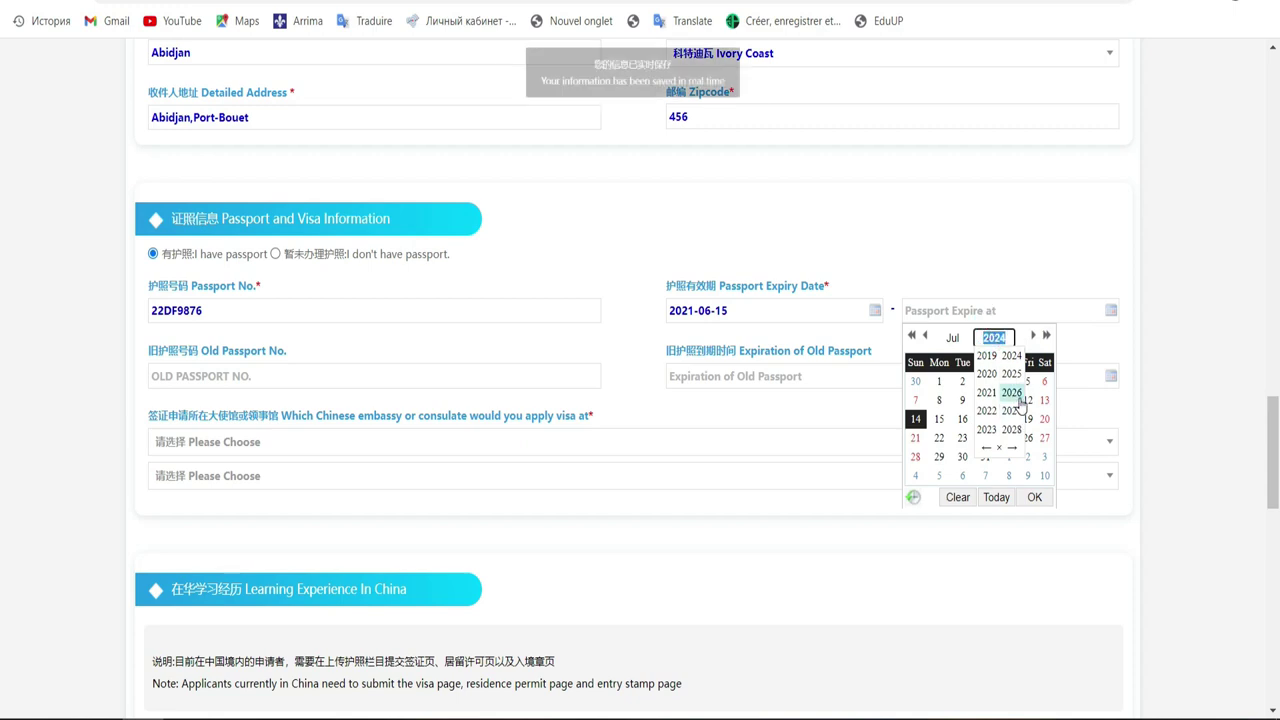
click(1012, 394)
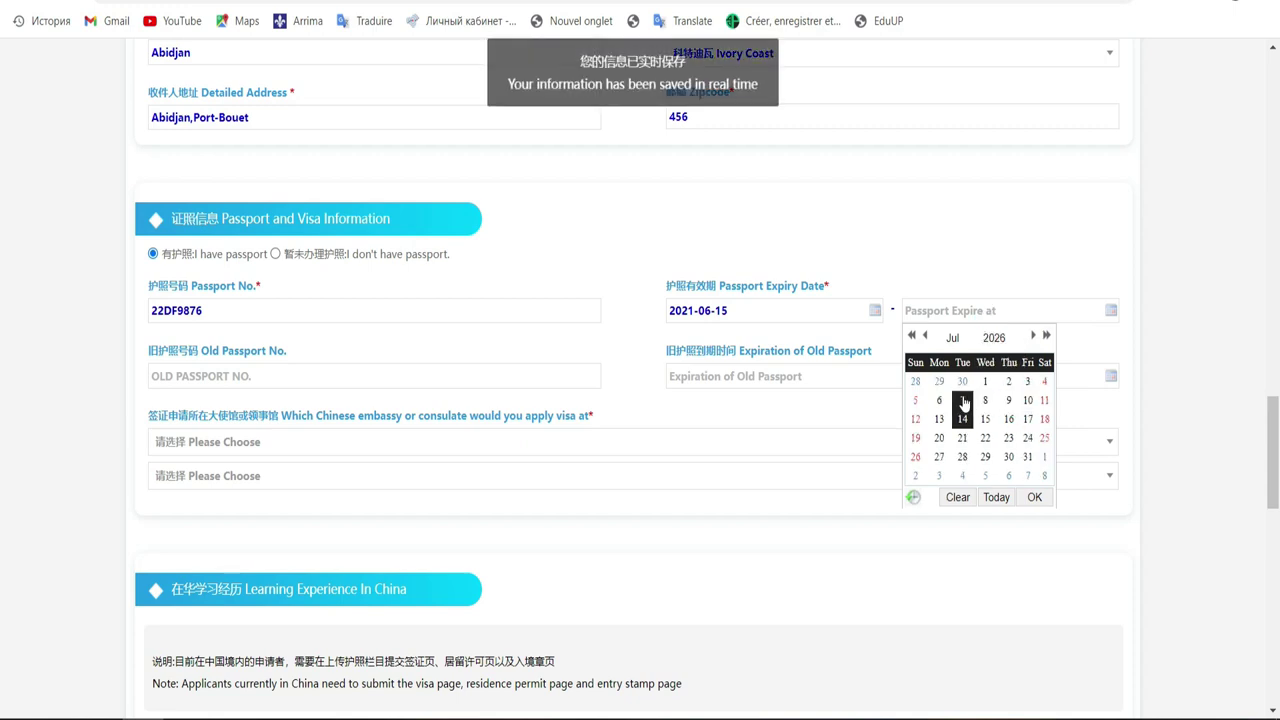
click(940, 419)
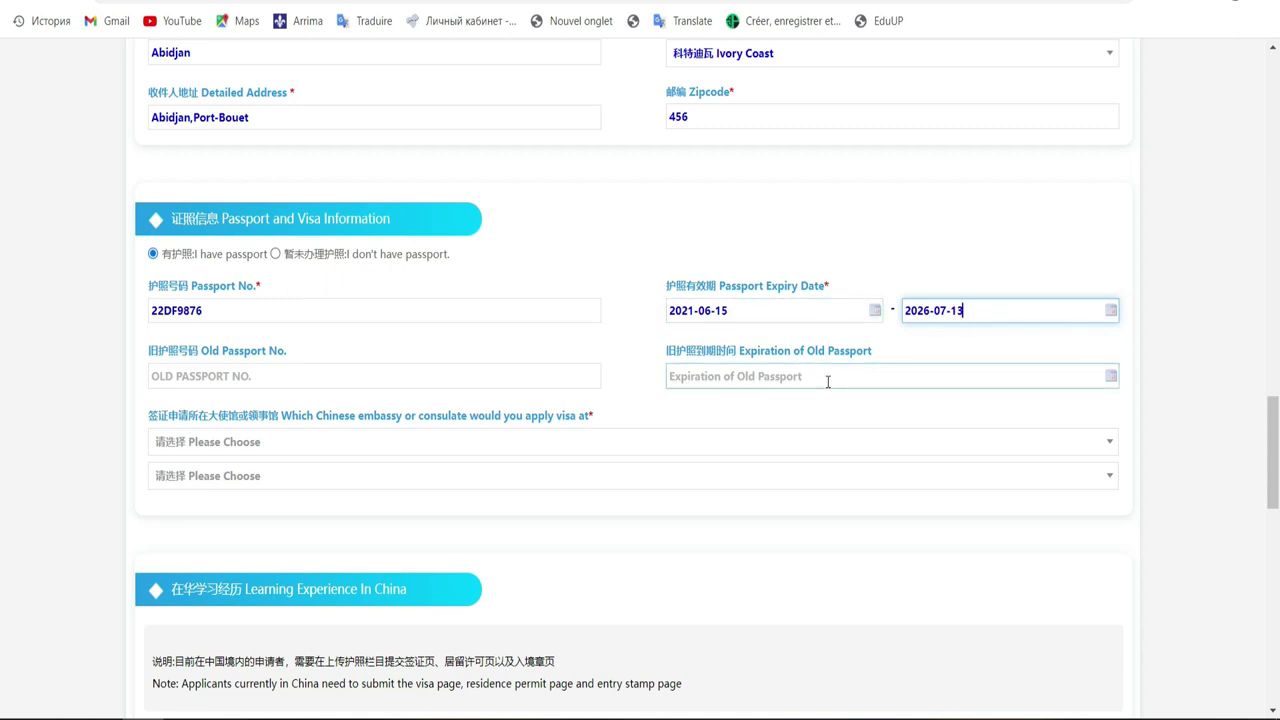
click(828, 380)
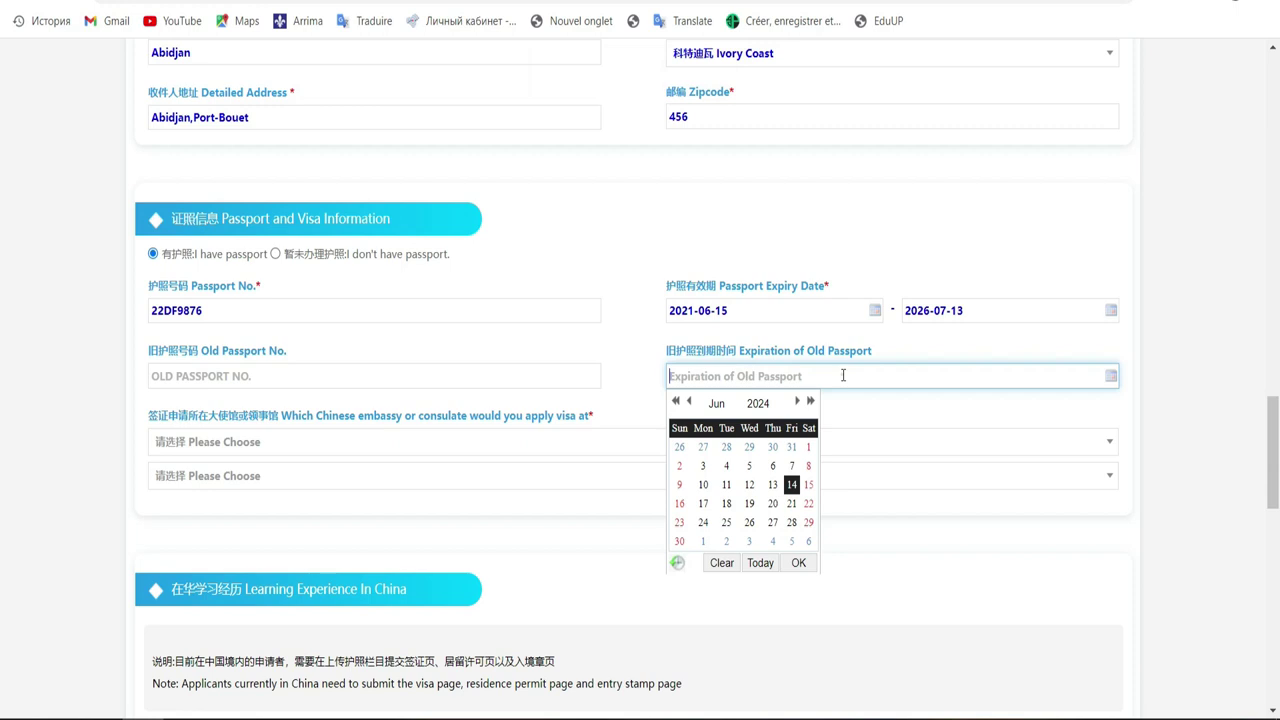
click(1158, 384)
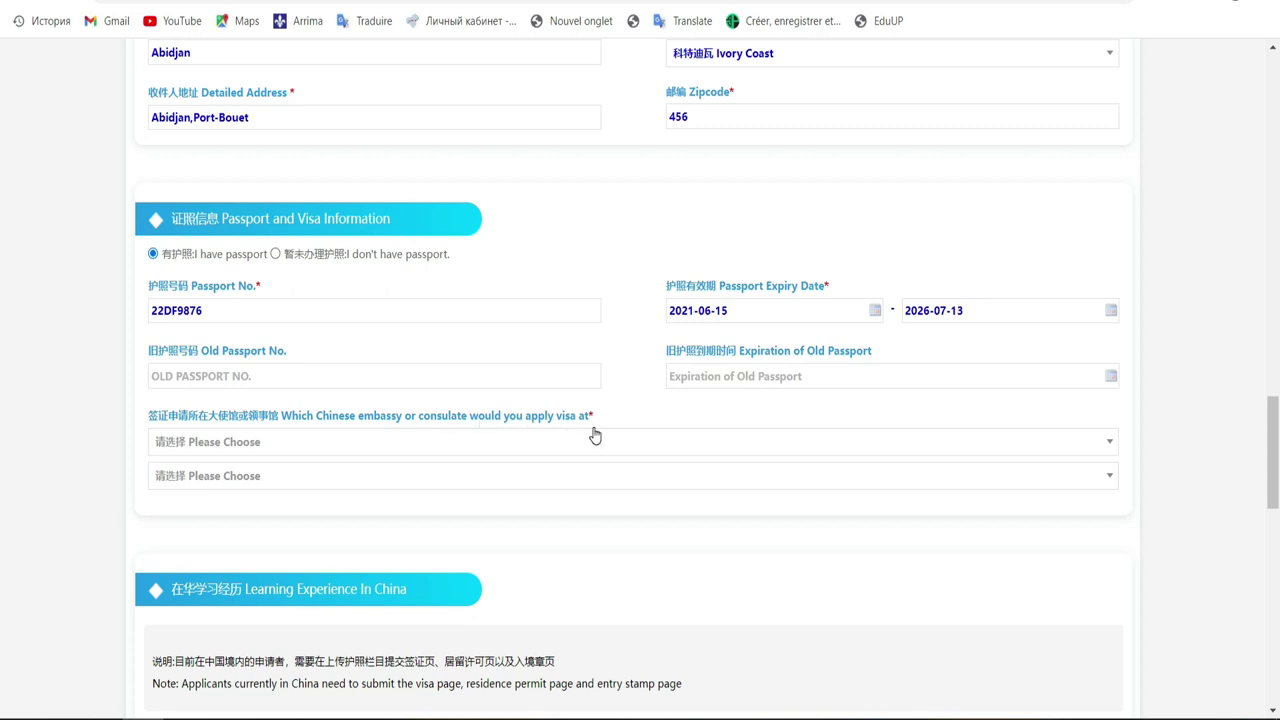
Step: Choose Ivory Coast as the visa country and the Chinese Embassy in Côte d'Ivoire as embassy
click(506, 446)
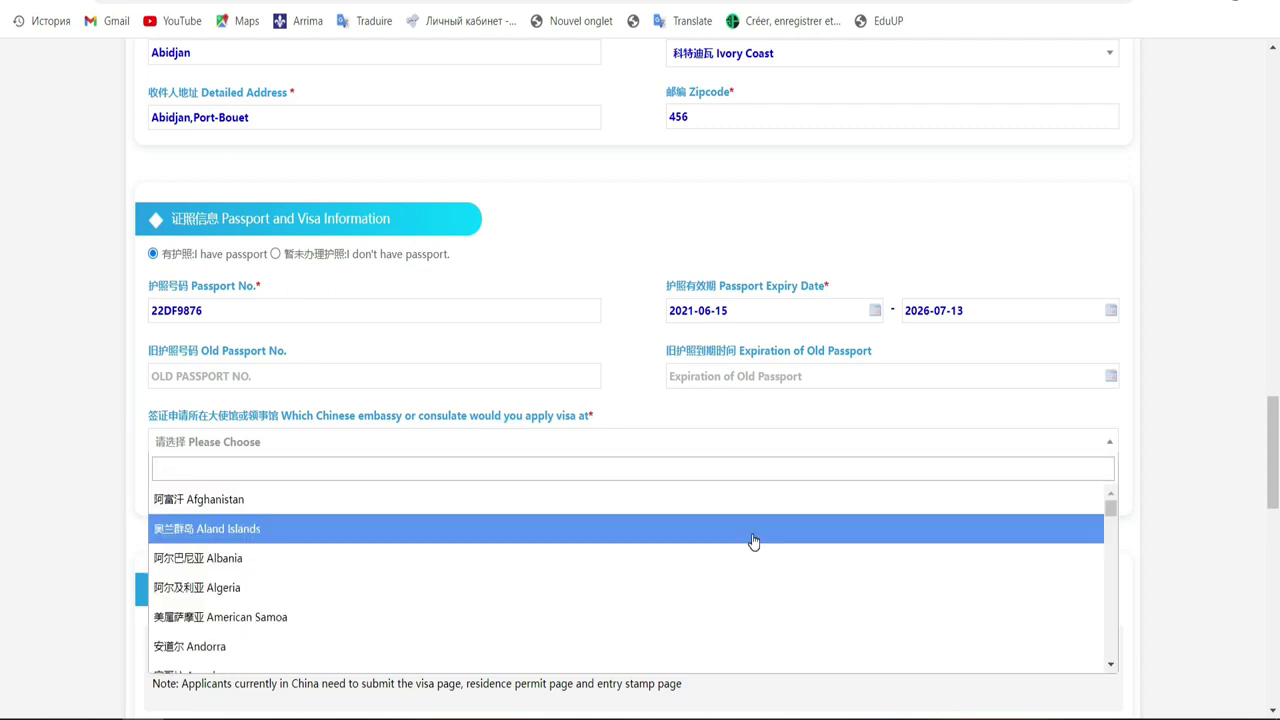
text(i)
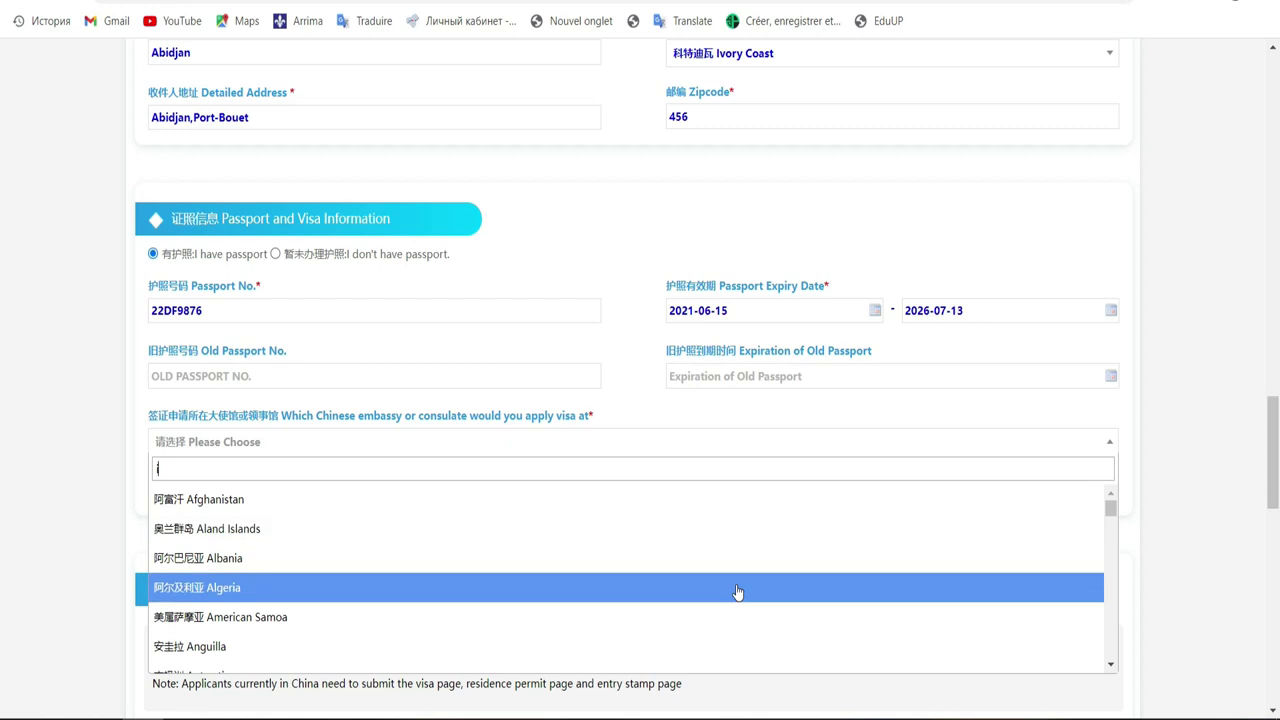
drag(1109, 663, 1112, 668)
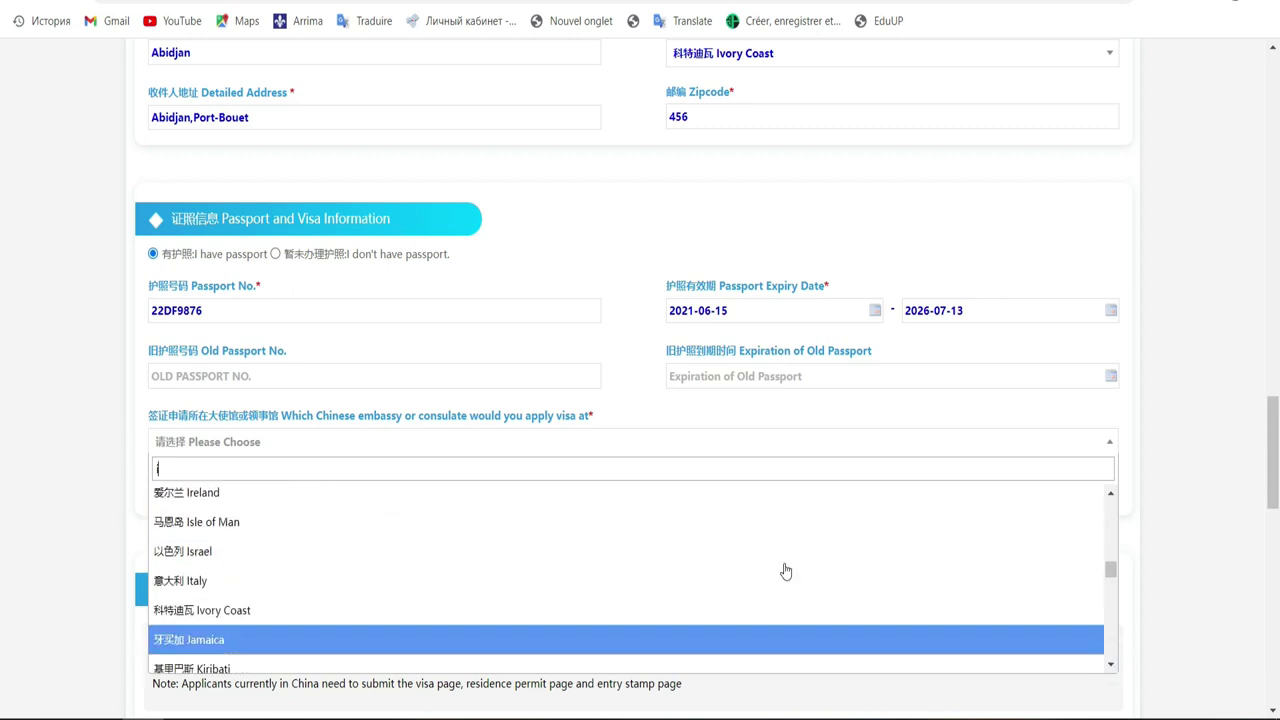
click(766, 613)
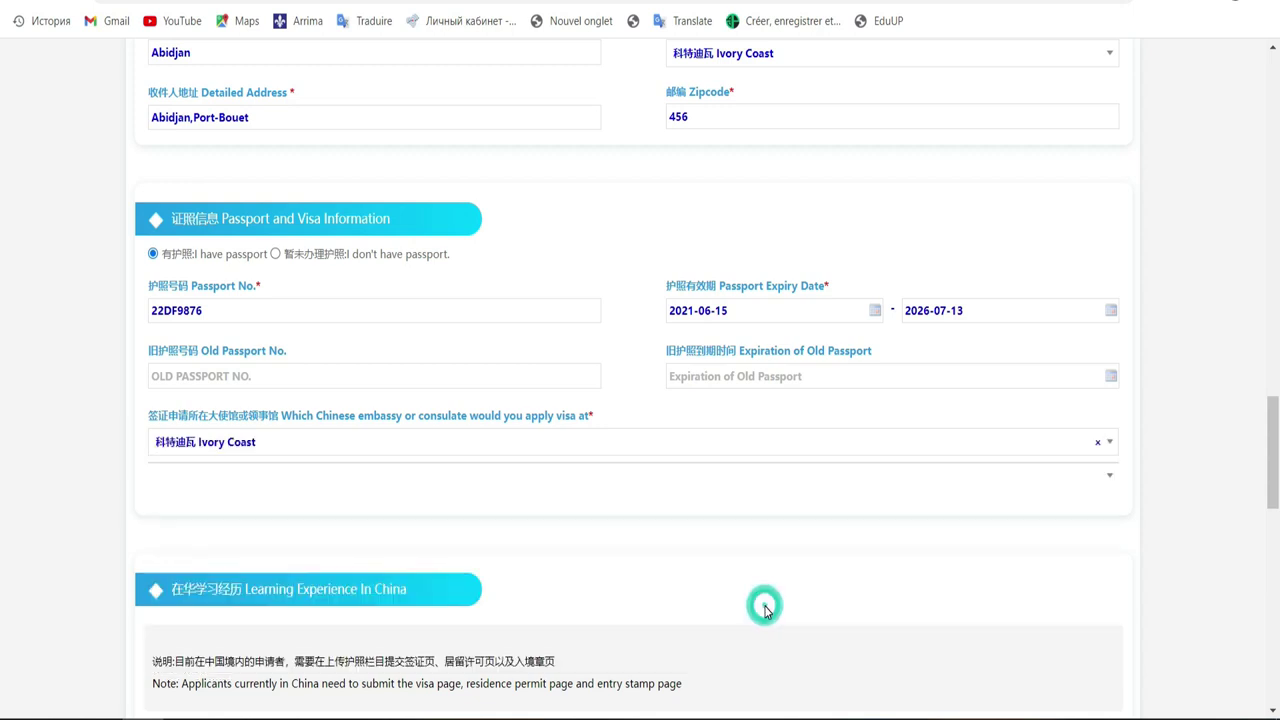
click(1000, 479)
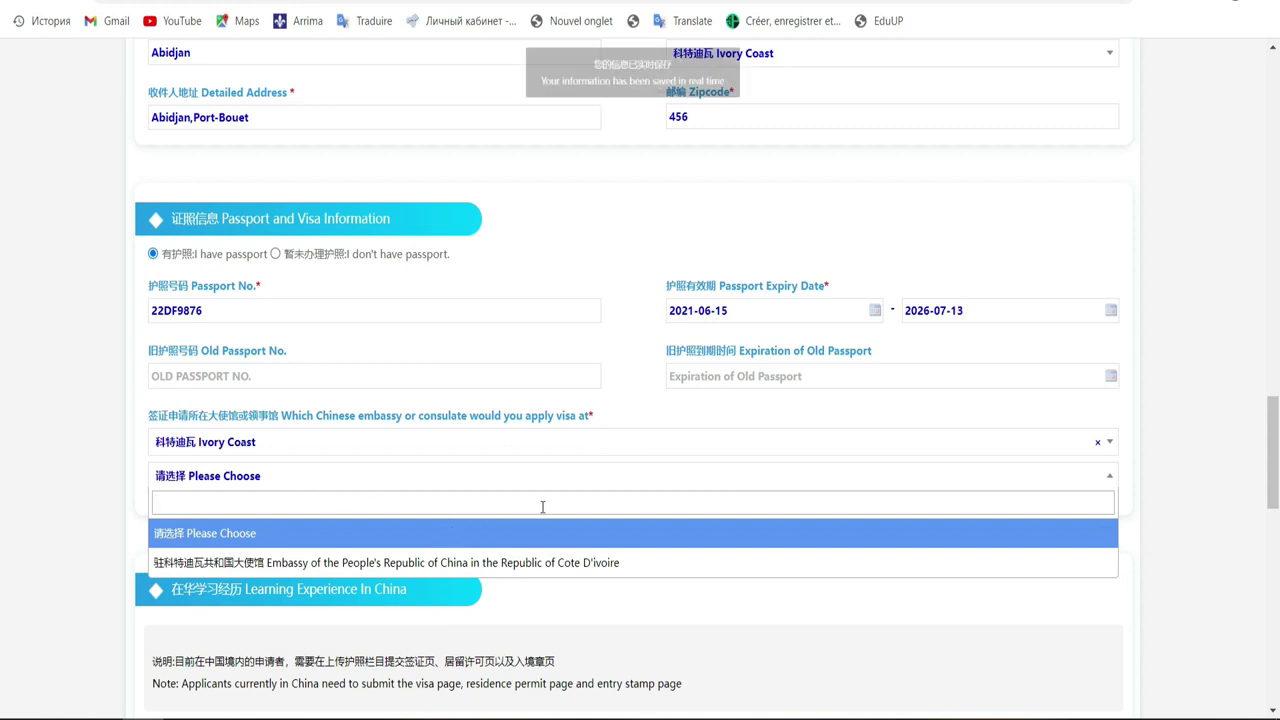
click(512, 562)
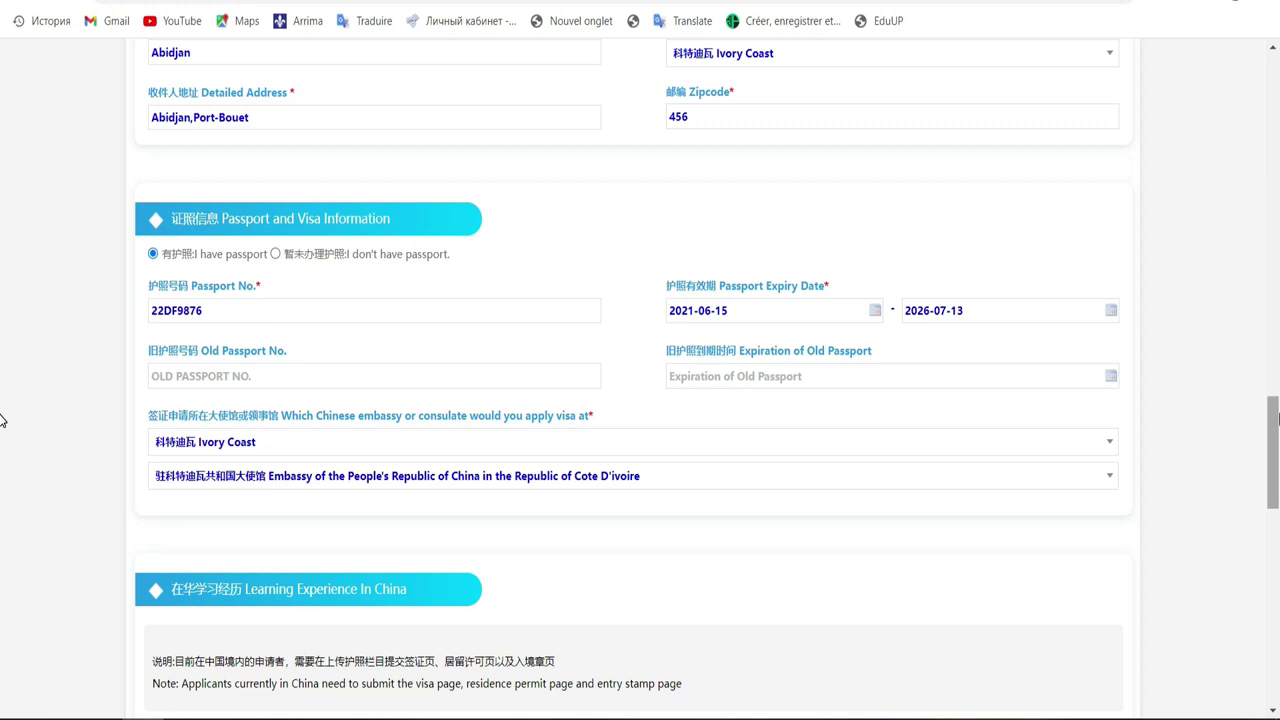
drag(1275, 411, 1275, 447)
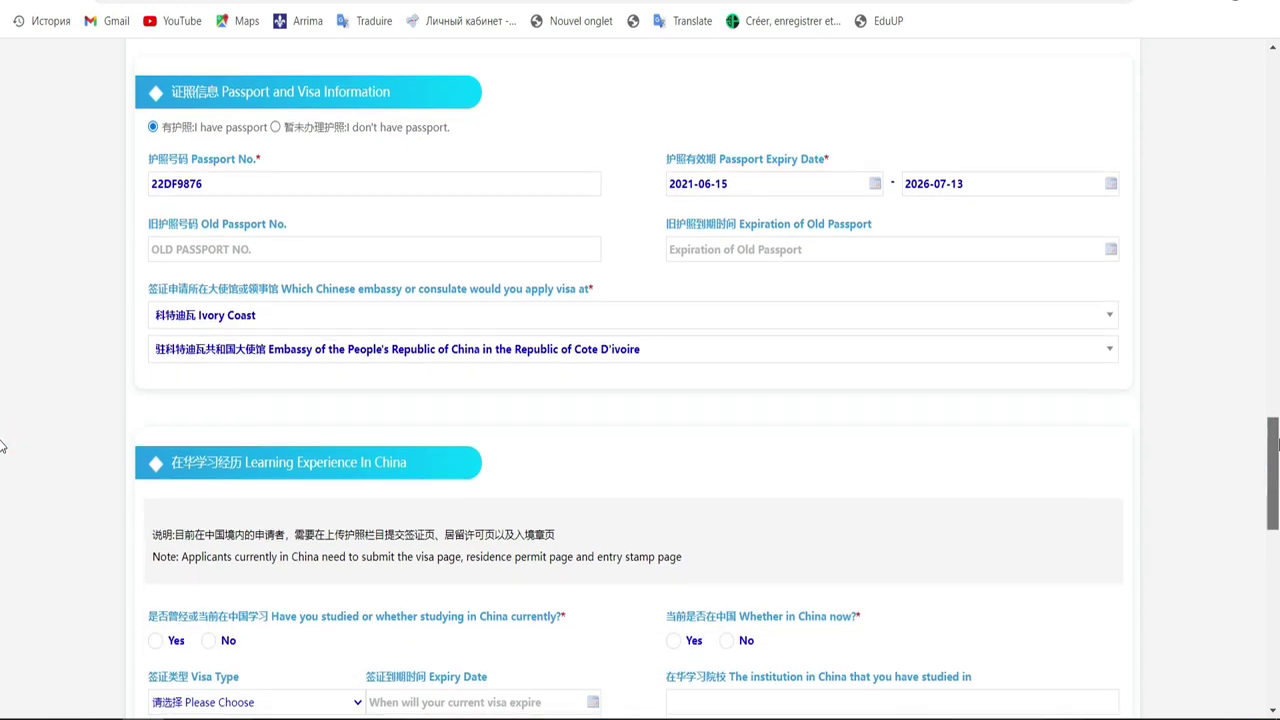
Step: Answer No to both 'studied in China' and 'Whether in China now'
scroll(2, 447, down, 3)
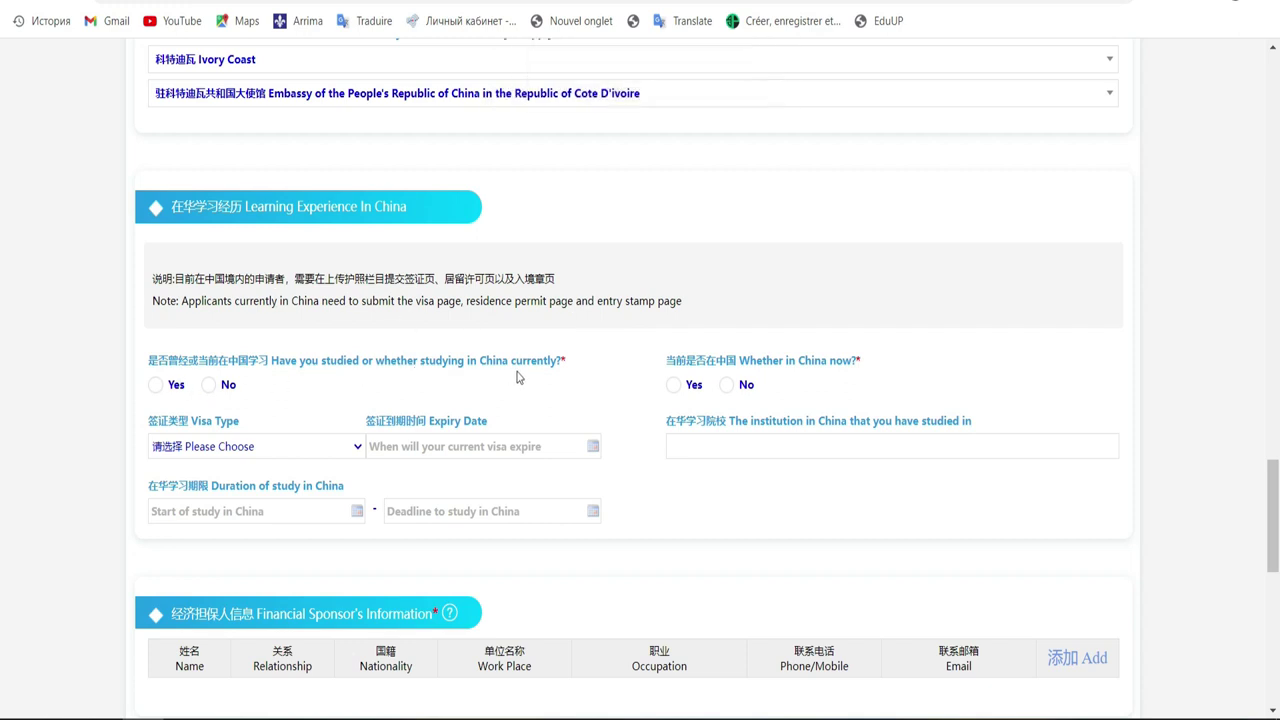
click(208, 387)
click(726, 388)
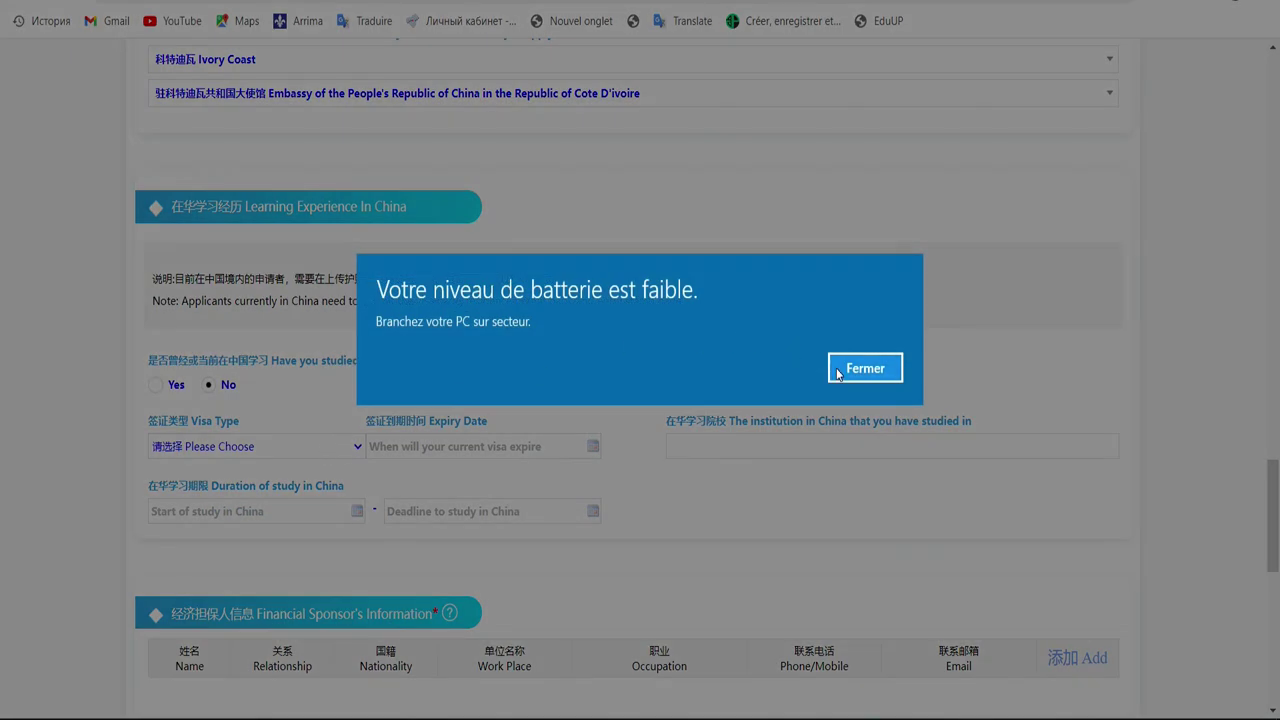
Step: Dismiss the low-battery warning and set the visa type to Other, leaving visa expiry empty
click(865, 368)
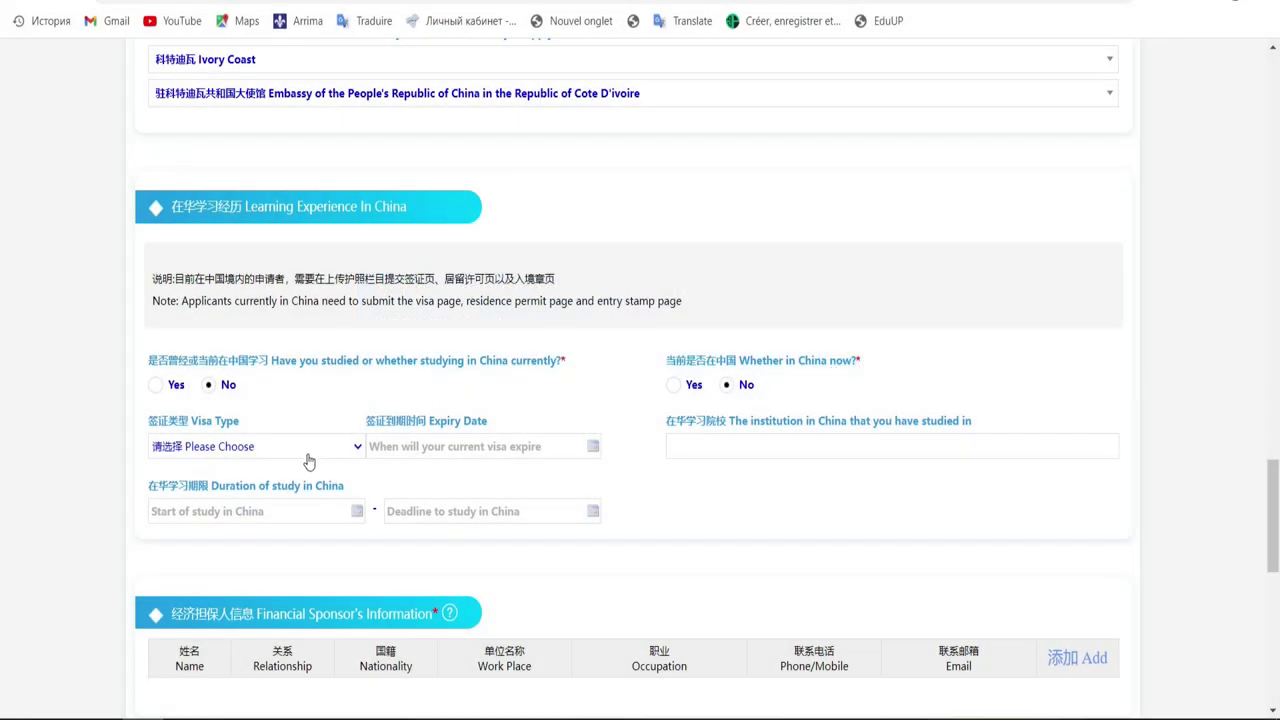
click(308, 452)
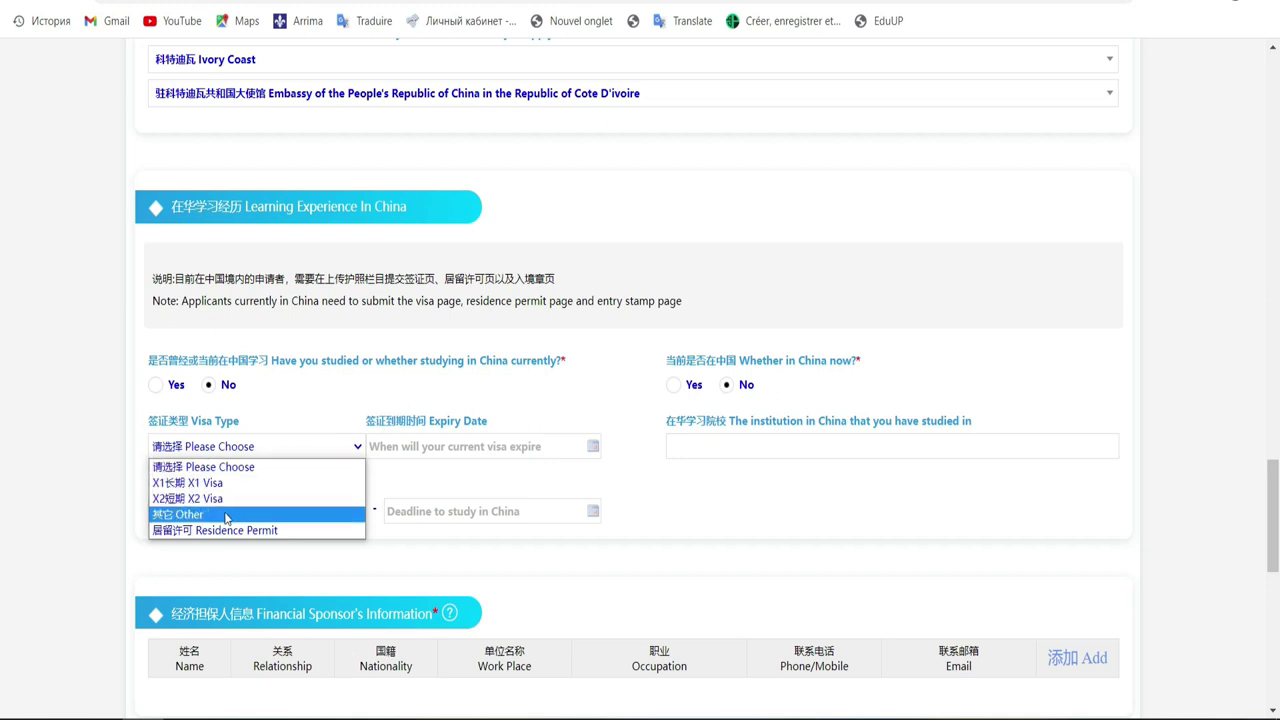
click(226, 515)
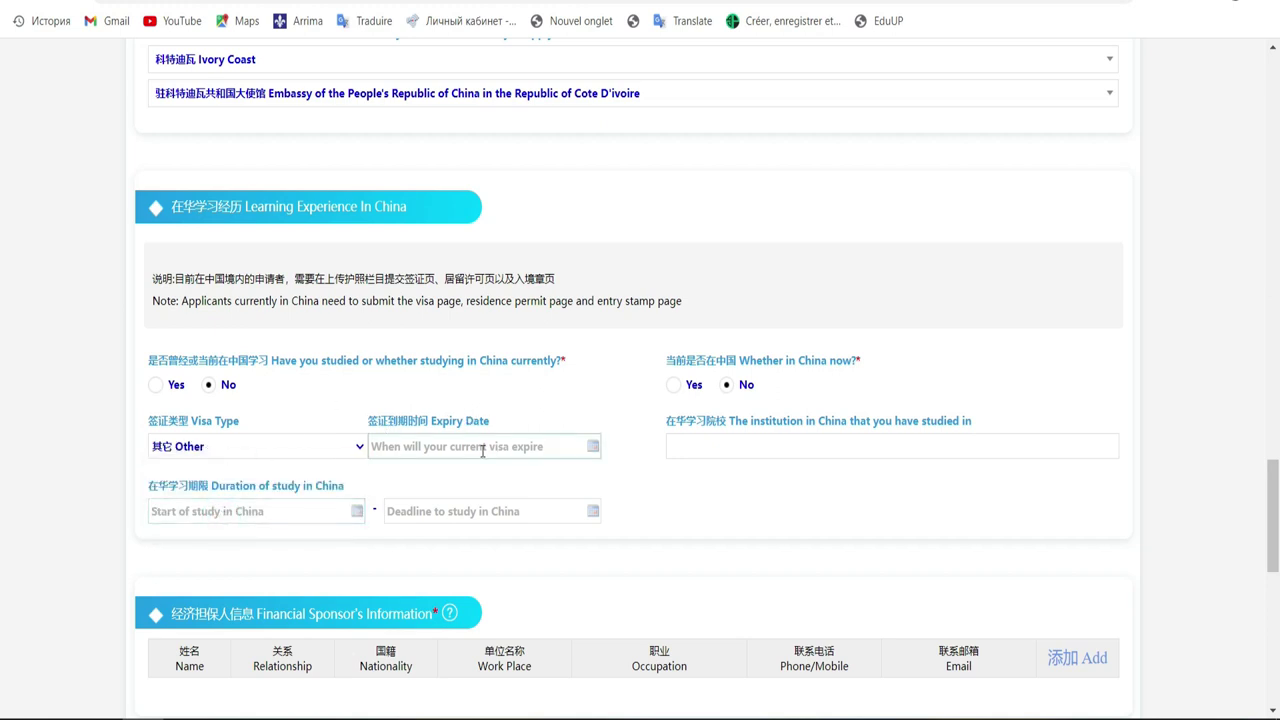
click(530, 443)
click(538, 441)
click(548, 416)
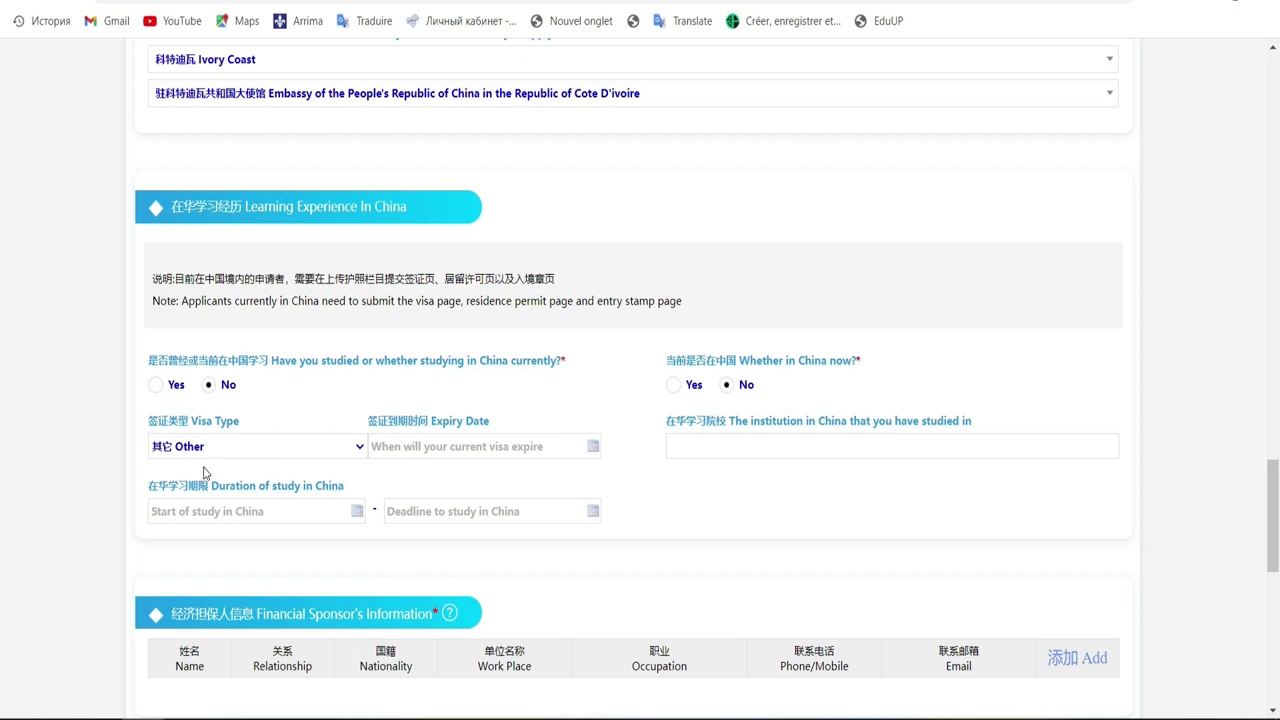
drag(1276, 486, 1276, 536)
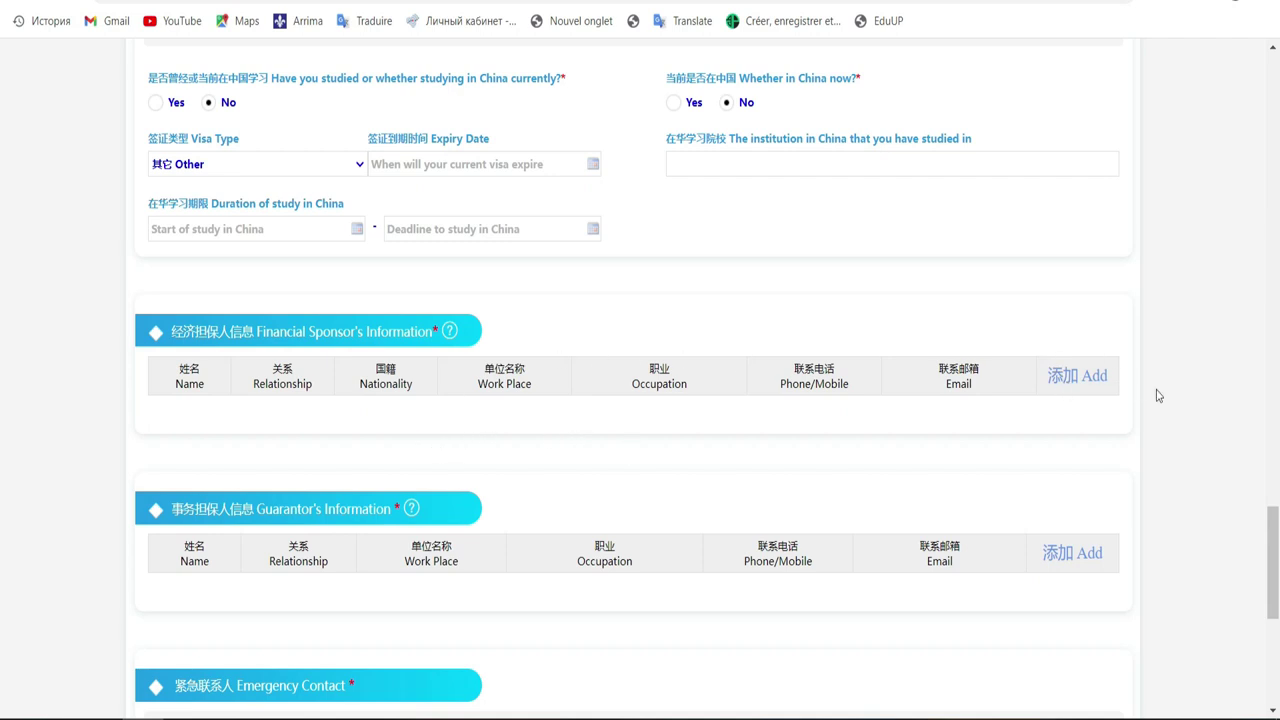
Step: Add a blank Financial Sponsor entry, dismiss the browser notification, and return to the page top
click(1100, 381)
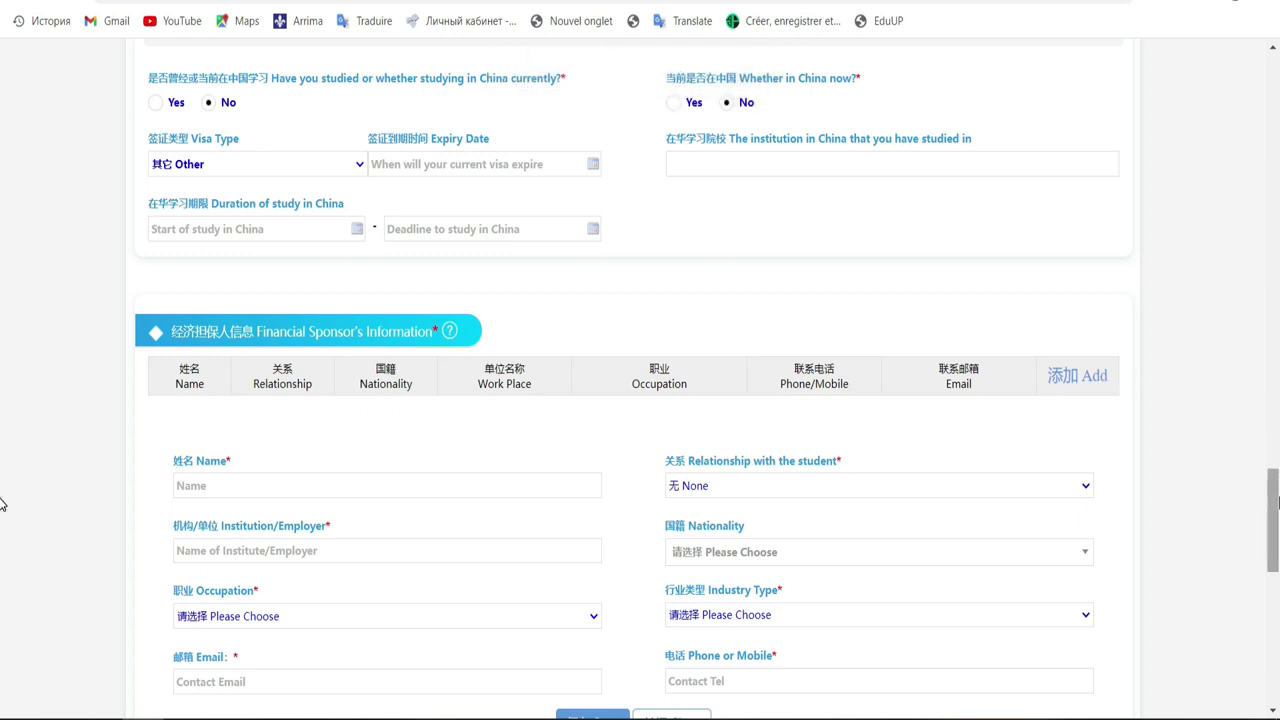
scroll(0, 503, down, 3)
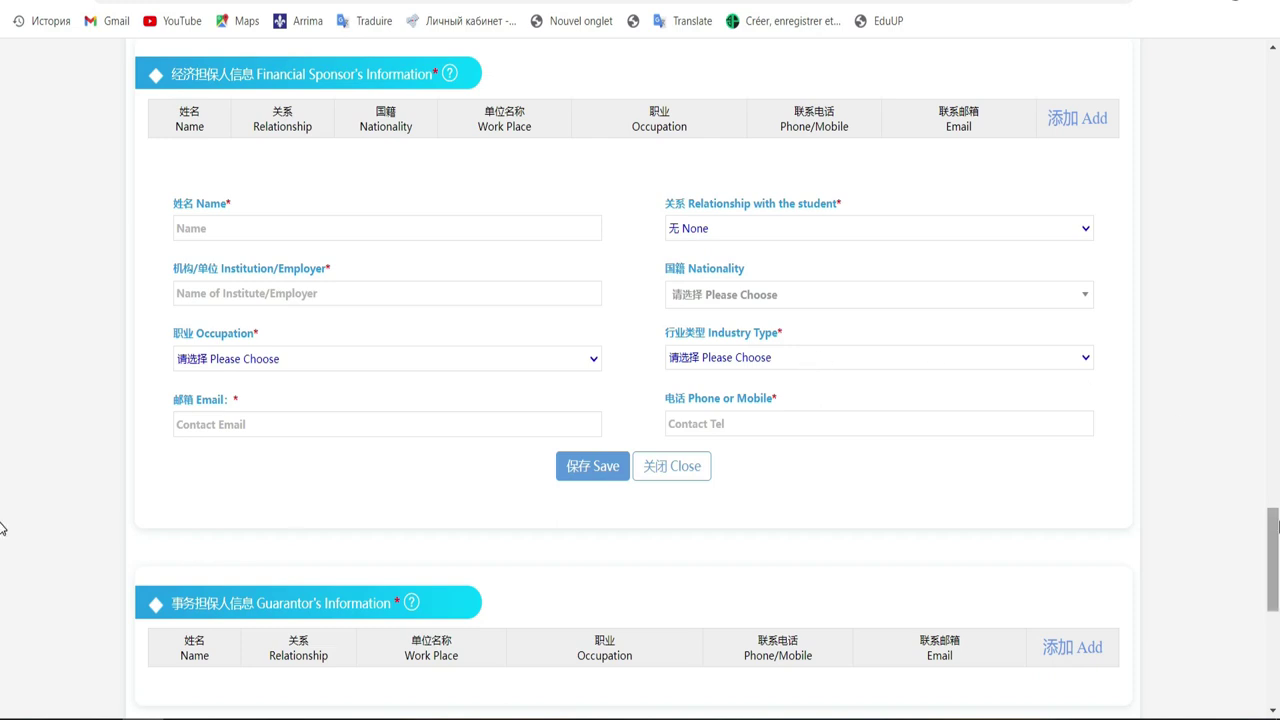
scroll(3, 545, down, 3)
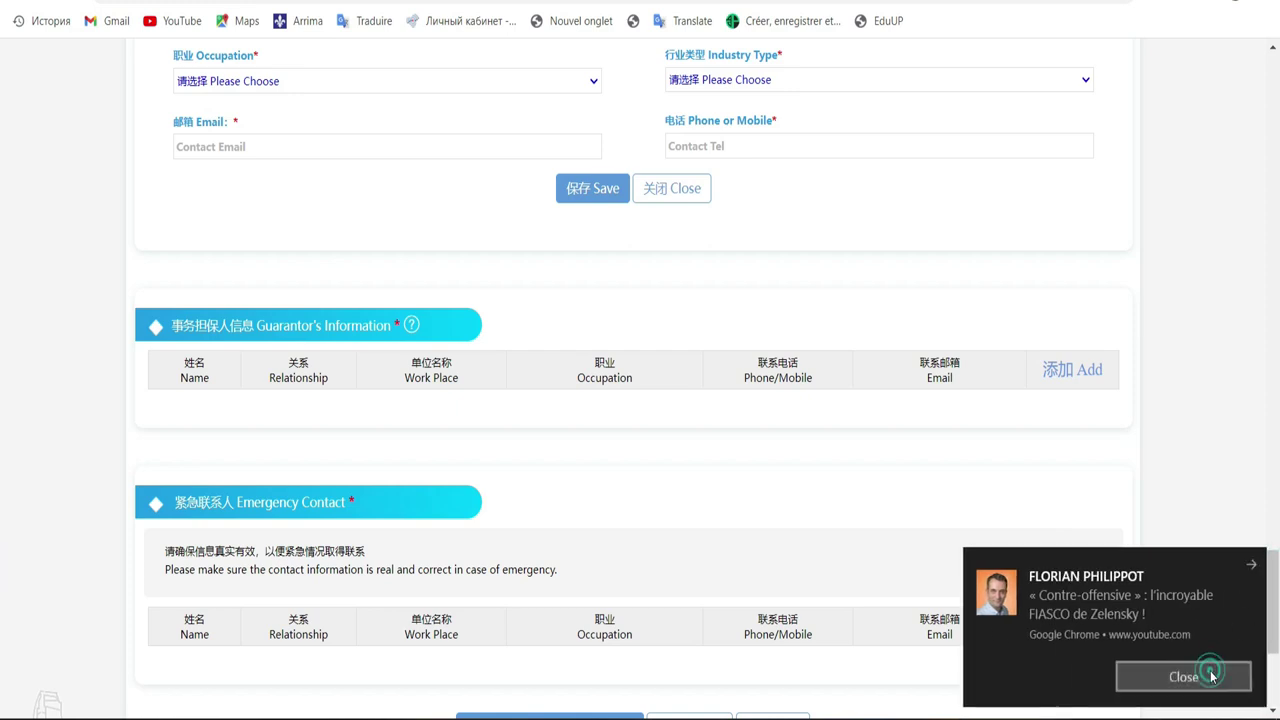
click(1206, 674)
scroll(2, 586, down, 2)
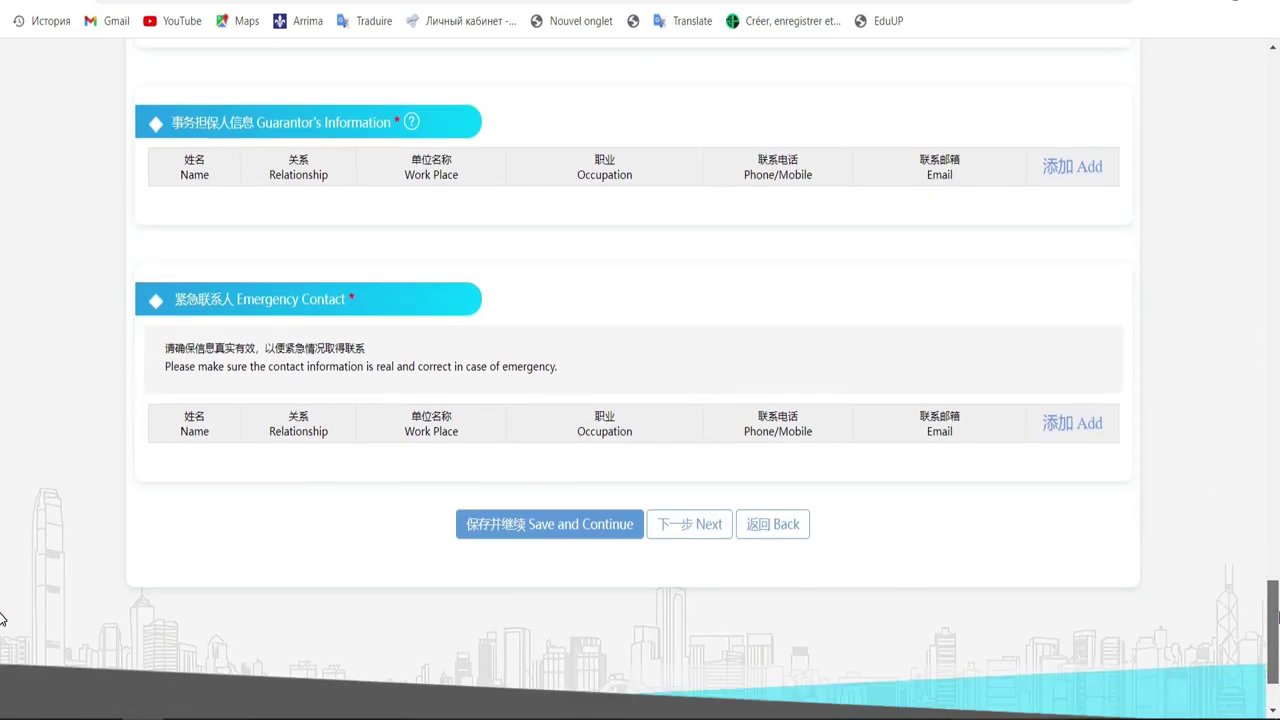
scroll(2, 619, up, 6)
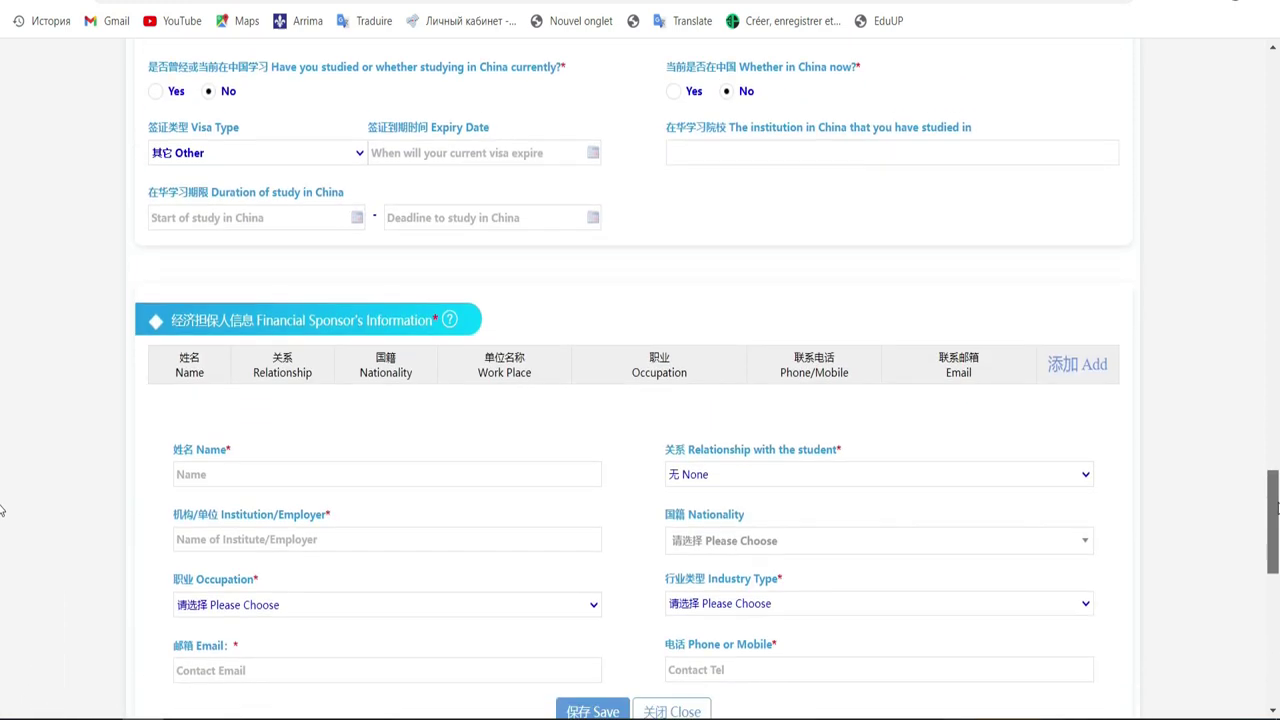
scroll(2, 571, down, 4)
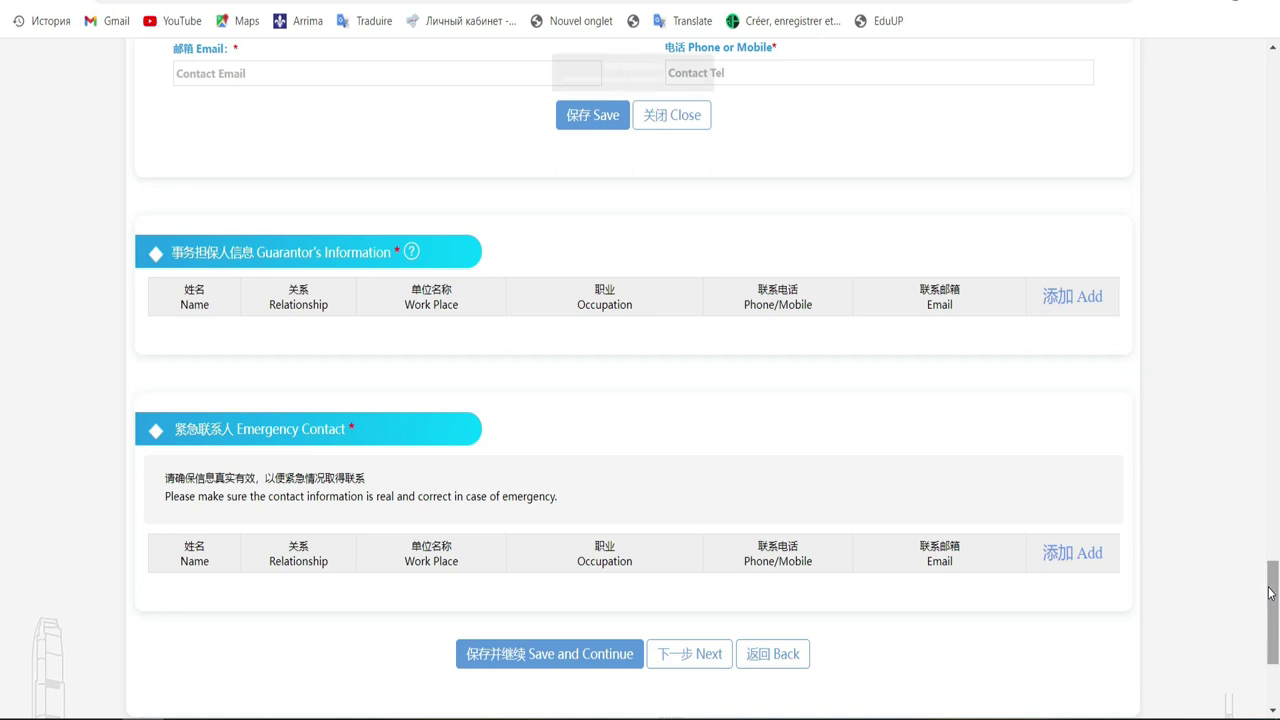
drag(1270, 593, 1276, 160)
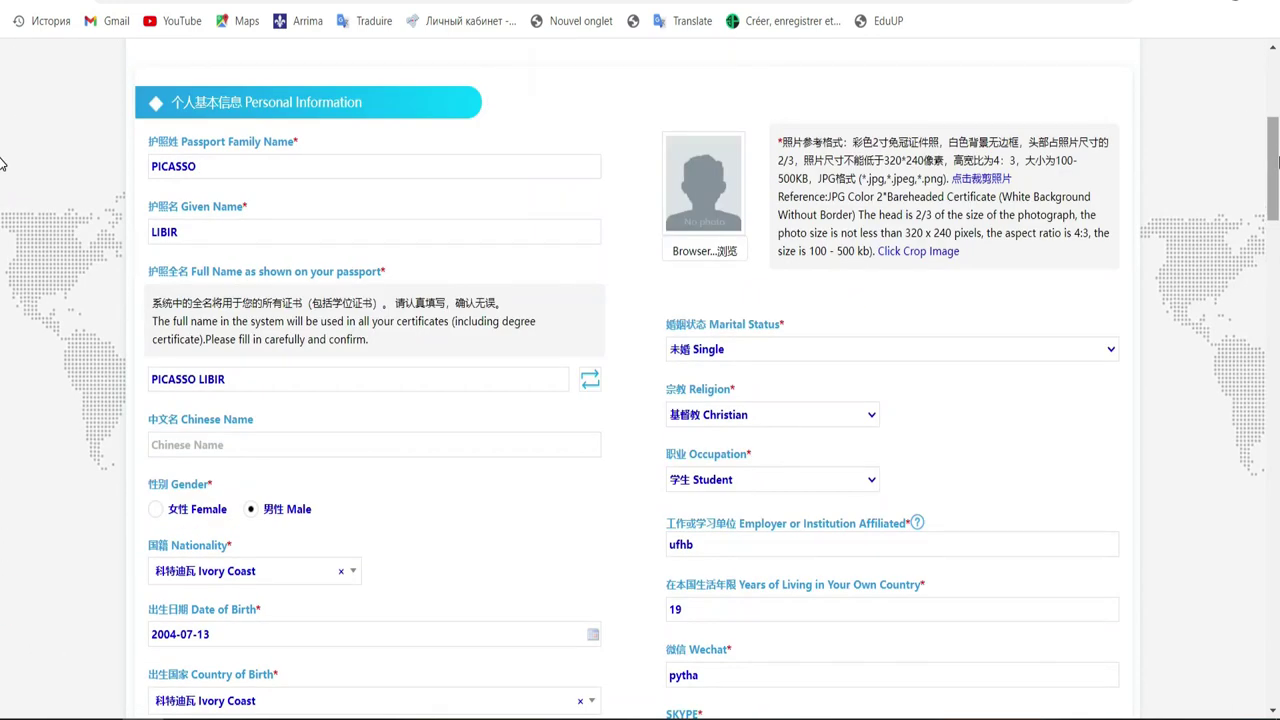